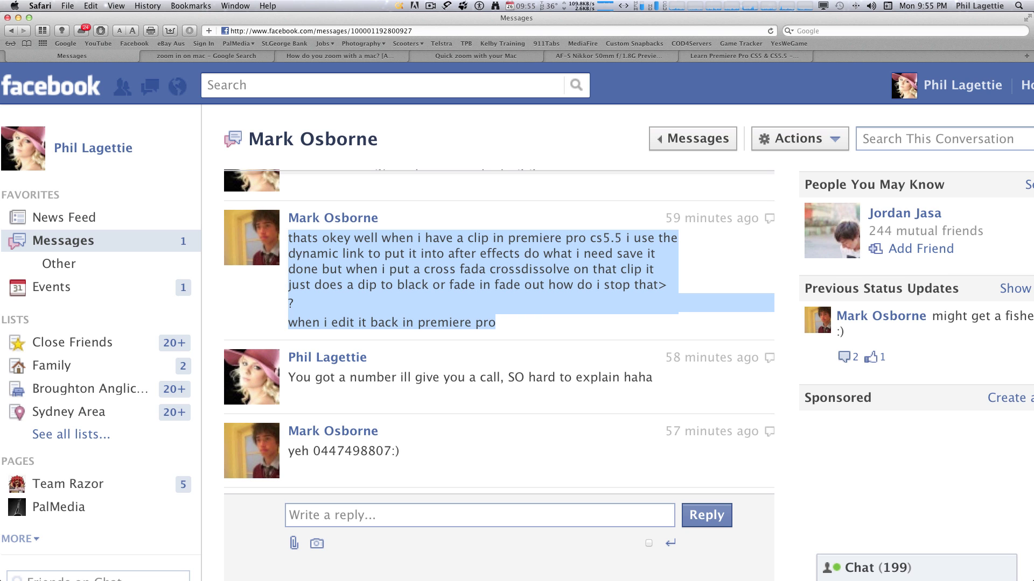
Switch from Safari to Premiere Pro, where RK_Tutorial.mov sits in Sequence 01.
key(super+Tab)
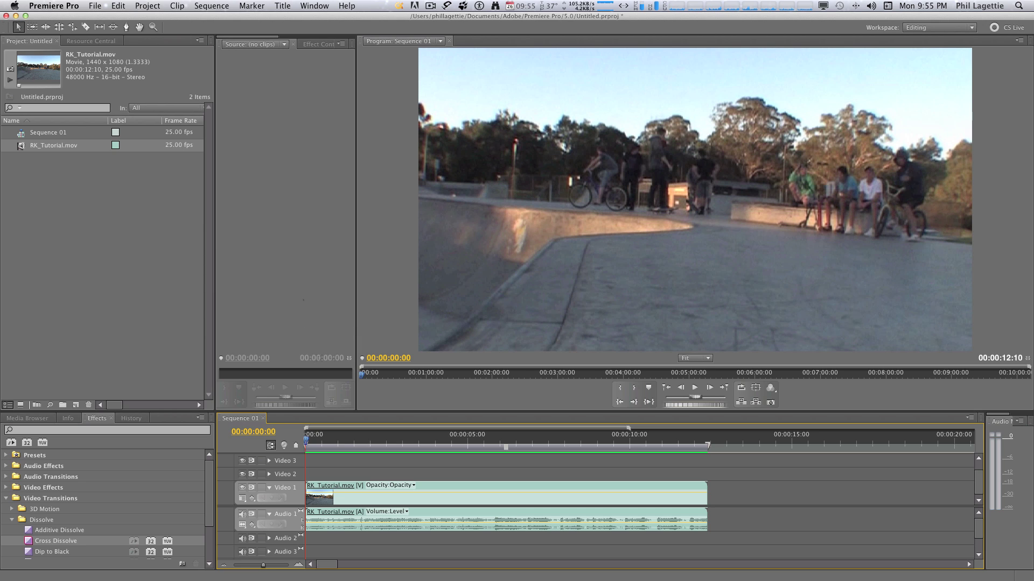
Shuttle through Sequence 01 with J/K/L and park the playhead near 00:00:04:22.
key(space)
key(XF86AudioRaiseVolume)
key(XF86AudioLowerVolume)
key(XF86AudioLowerVolume)
key(XF86AudioLowerVolume)
key(XF86AudioLowerVolume)
key(l)
key(l)
key(l)
key(j)
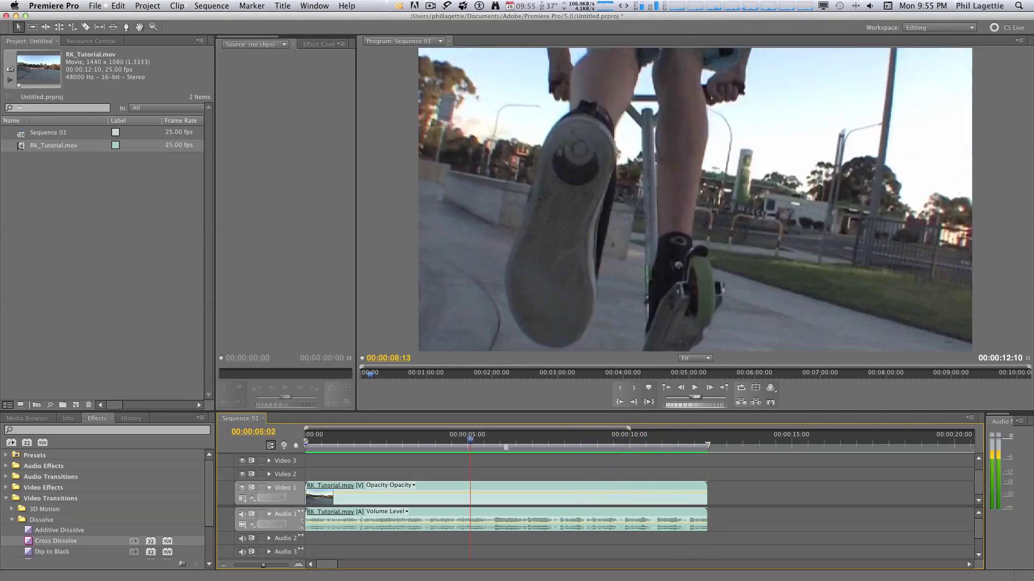
key(l)
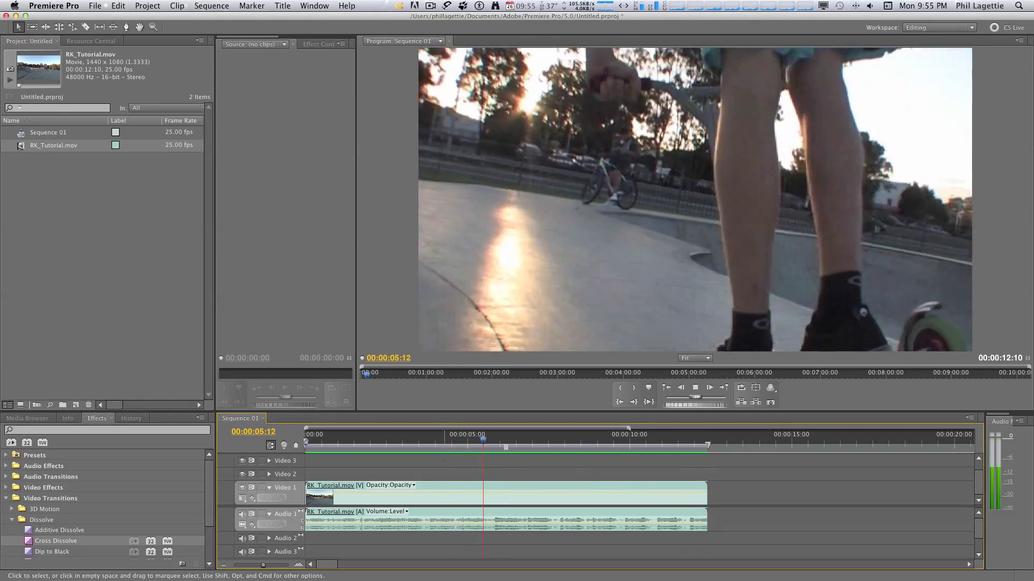
key(k)
key(j)
key(k)
Razor the RK_Tutorial clip at the playhead, check each half, and return to Selection.
key(c)
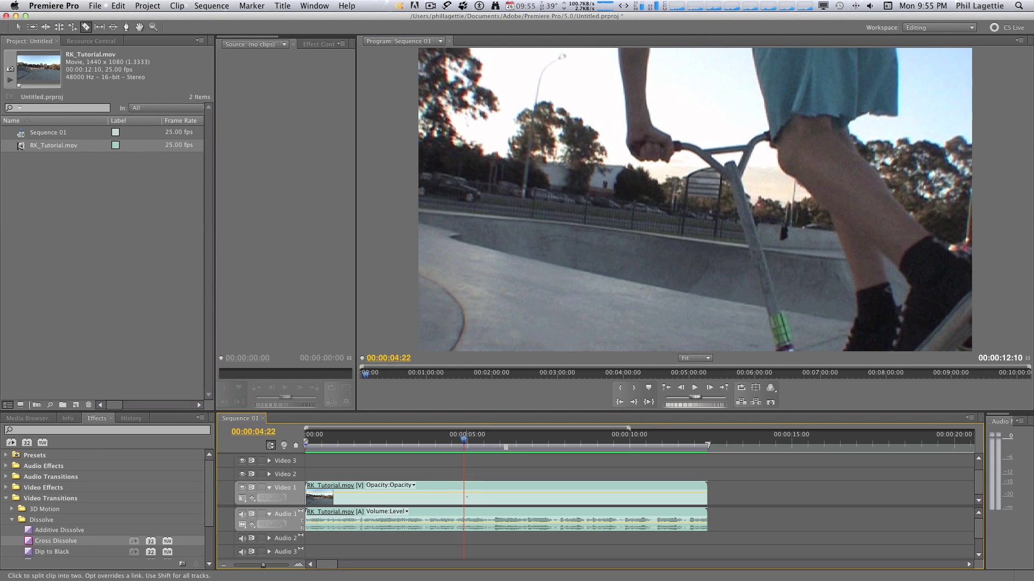
click(468, 495)
key(a)
click(426, 498)
key(ctrl+shift+a)
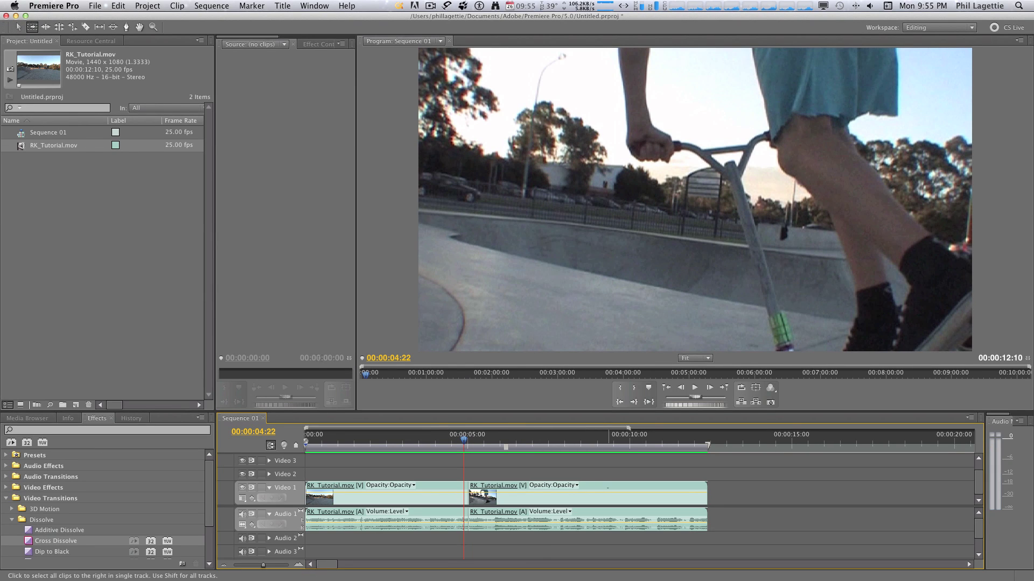
click(587, 495)
key(v)
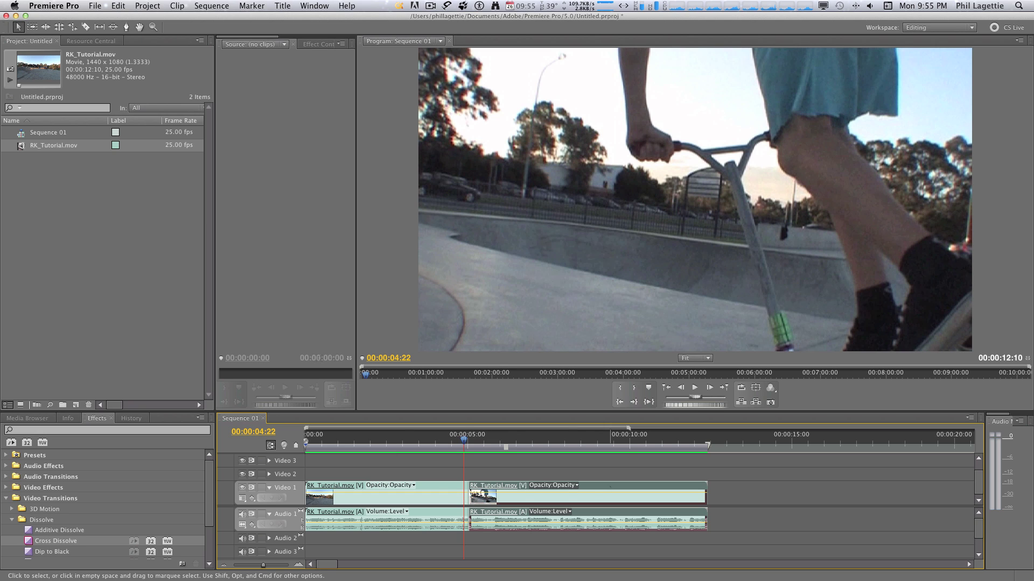
click(422, 494)
key(ctrl+shift+a)
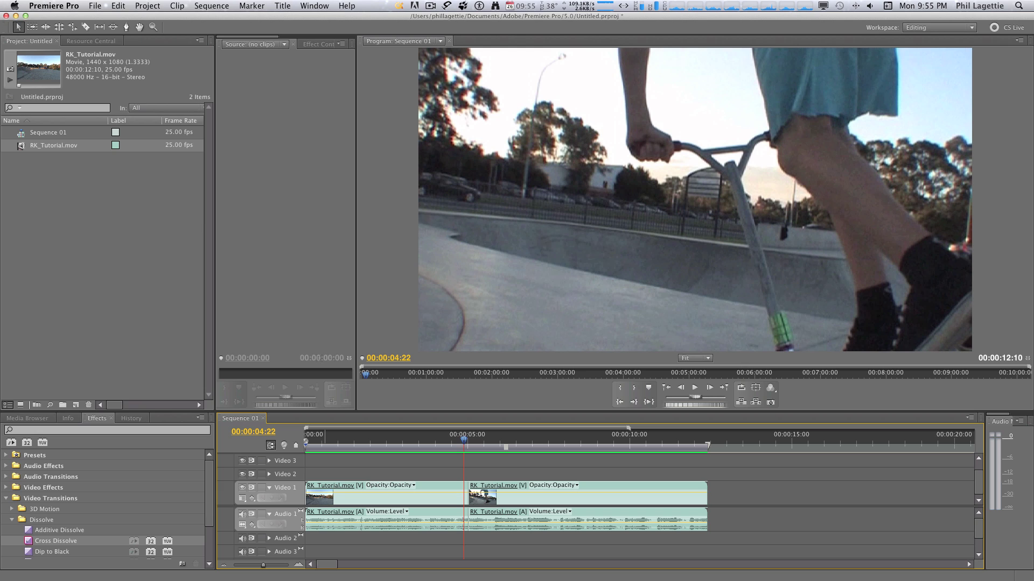
Drop a Cross Dissolve on the Video 1 cut, render it and play through the blend.
drag(56, 541, 464, 493)
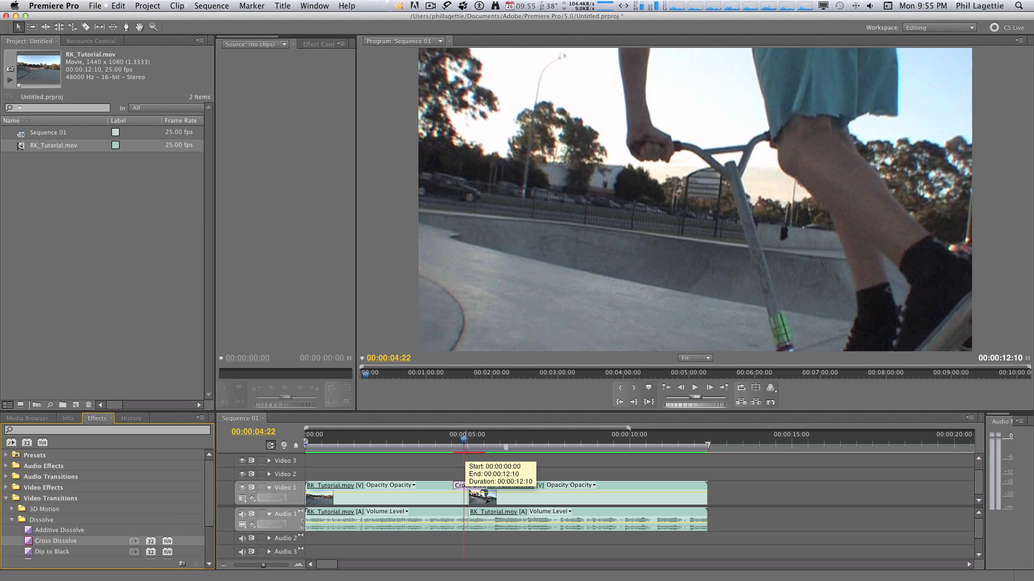
key(Return)
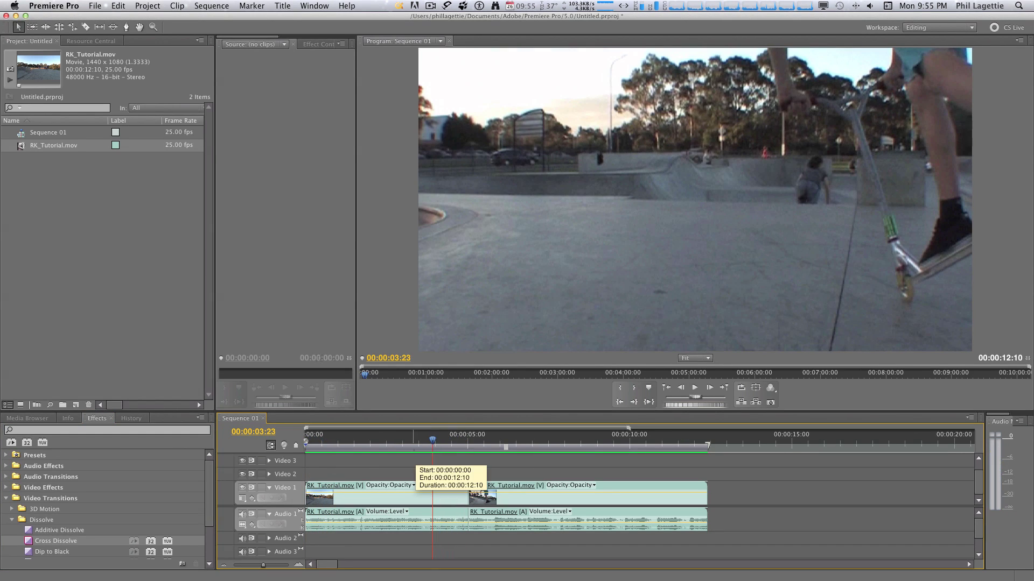
key(space)
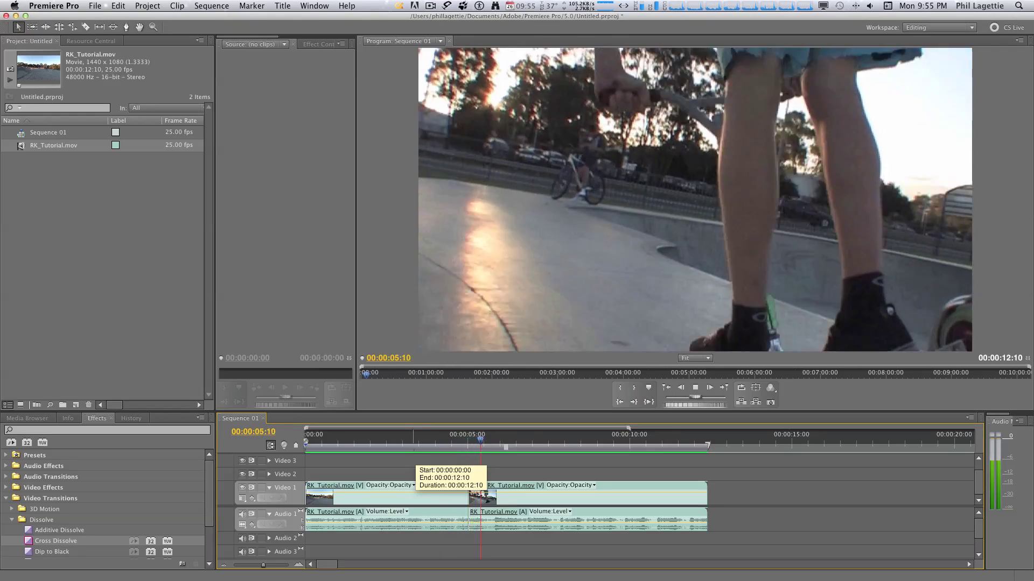
key(space)
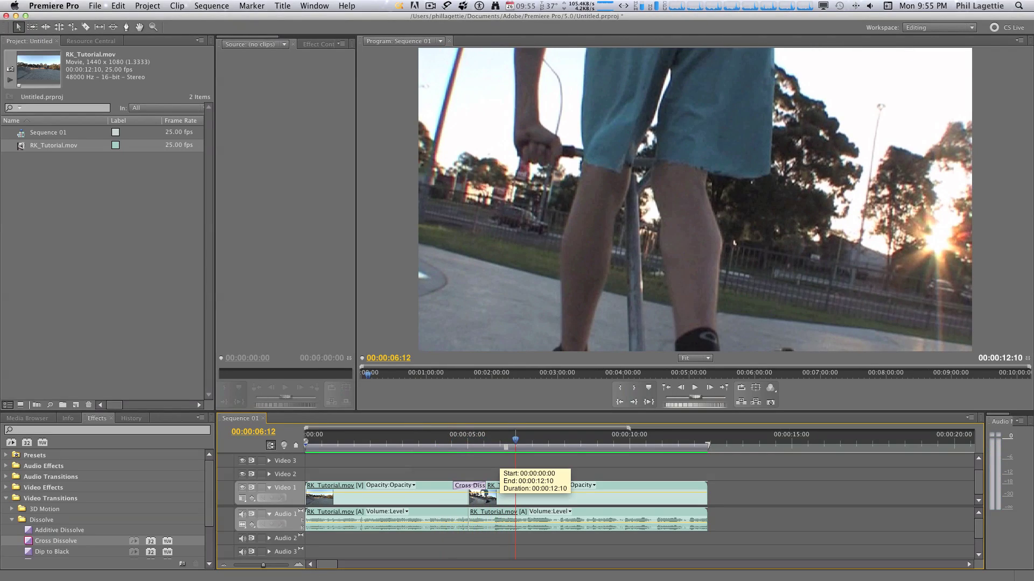
key(super+d)
key(Up)
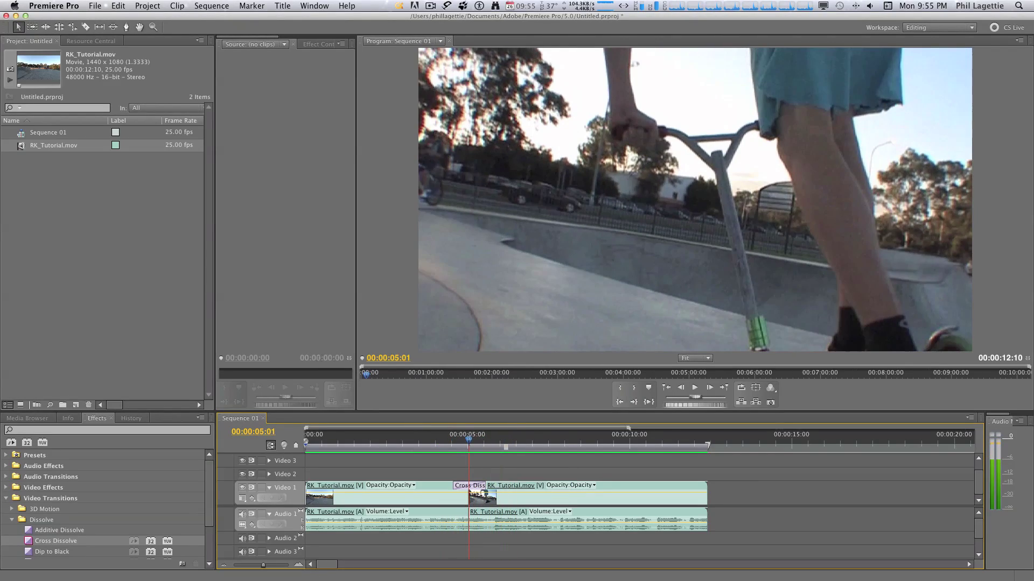
key(Left)
key(Left)
key(space)
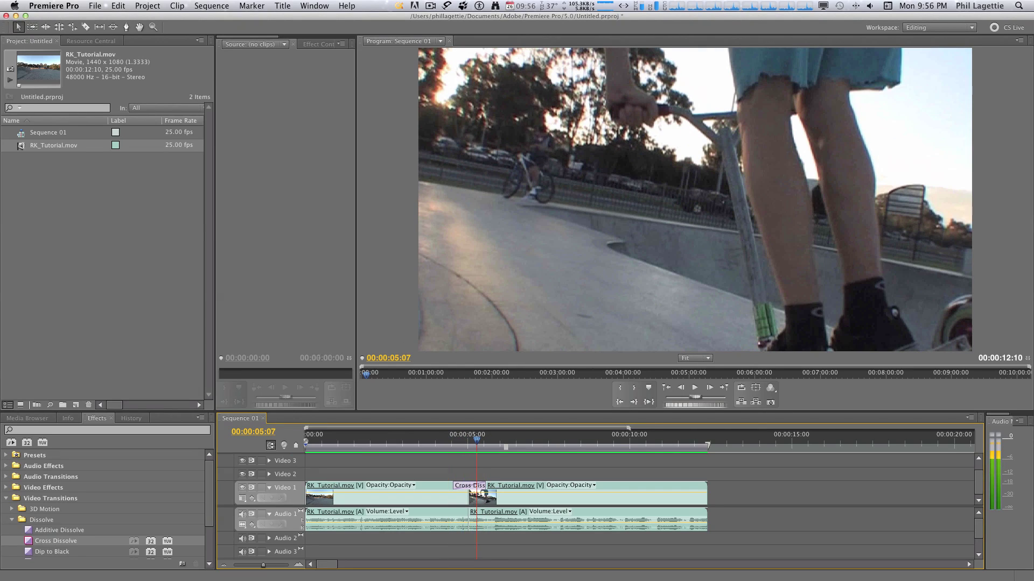
key(space)
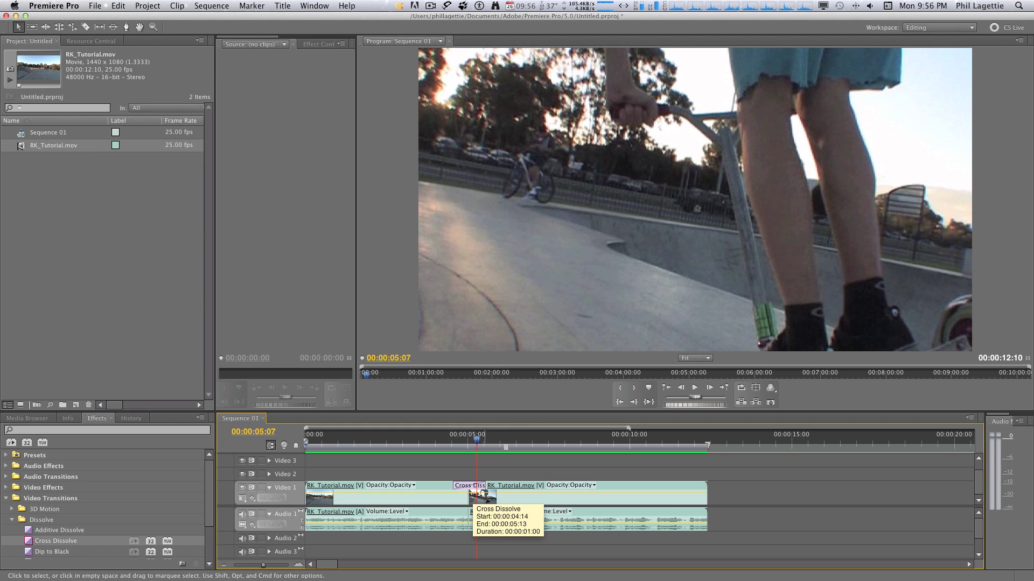
click(451, 498)
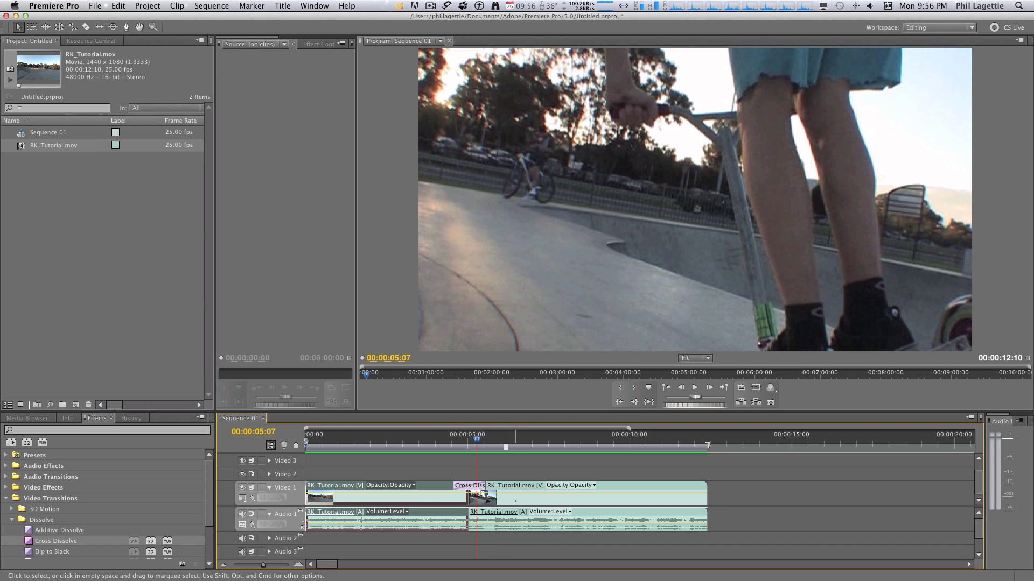
Select the Cross Dissolve at the cut and delete it.
click(511, 500)
click(453, 499)
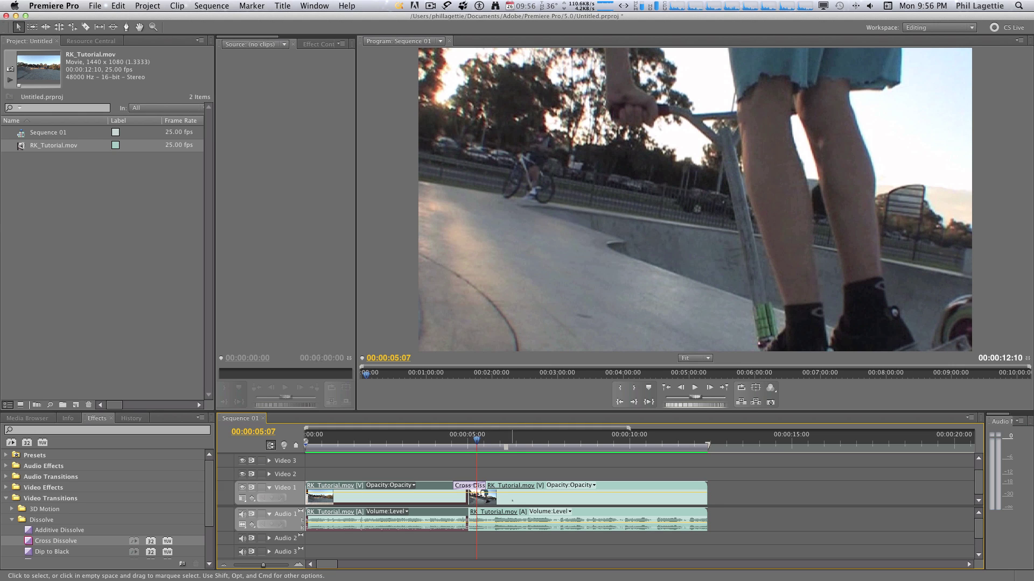
click(477, 498)
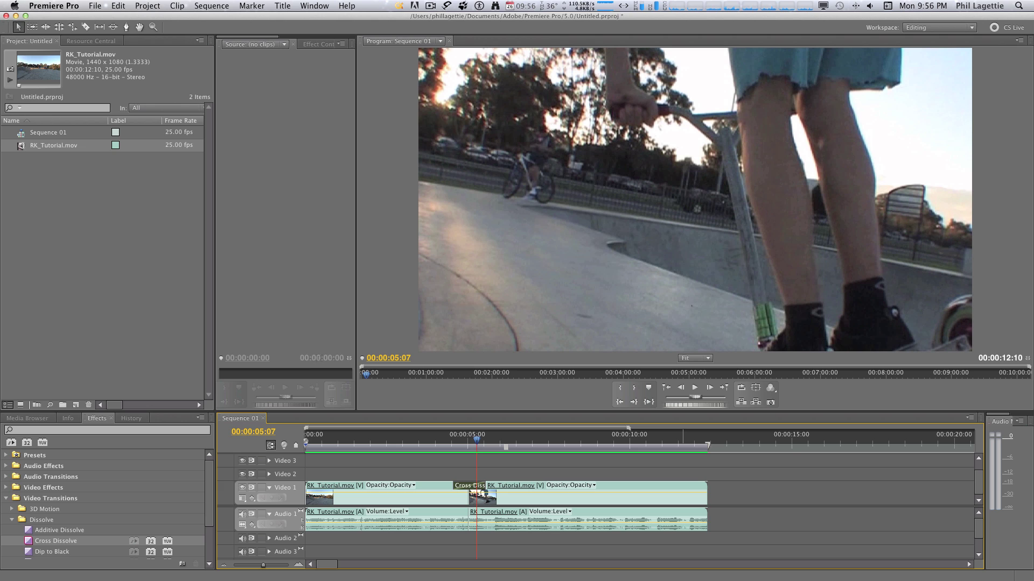
key(Delete)
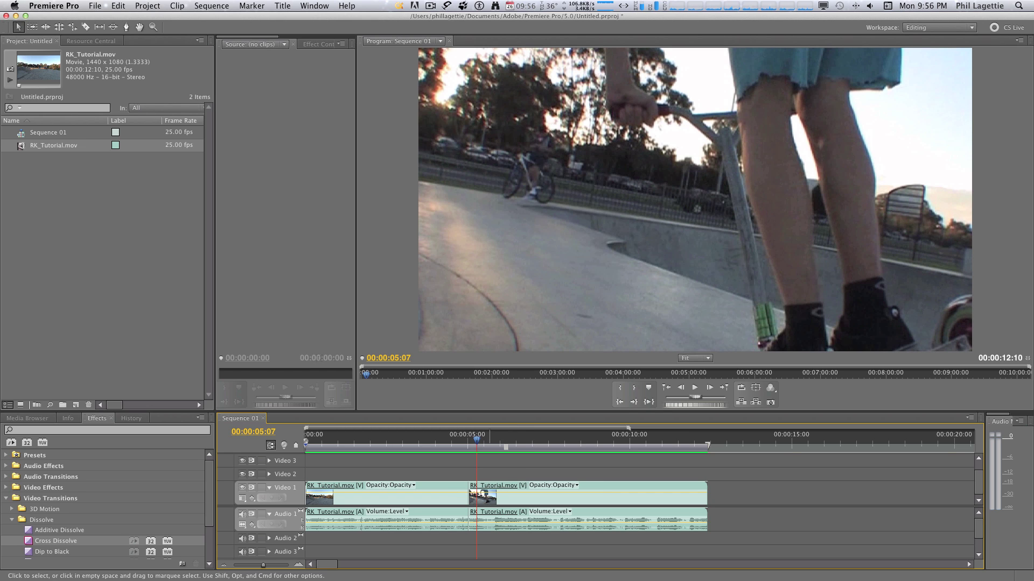
Razor two cuts near the edit, delete the pieces between, and slide the second clip left to close the gap.
key(c)
click(477, 494)
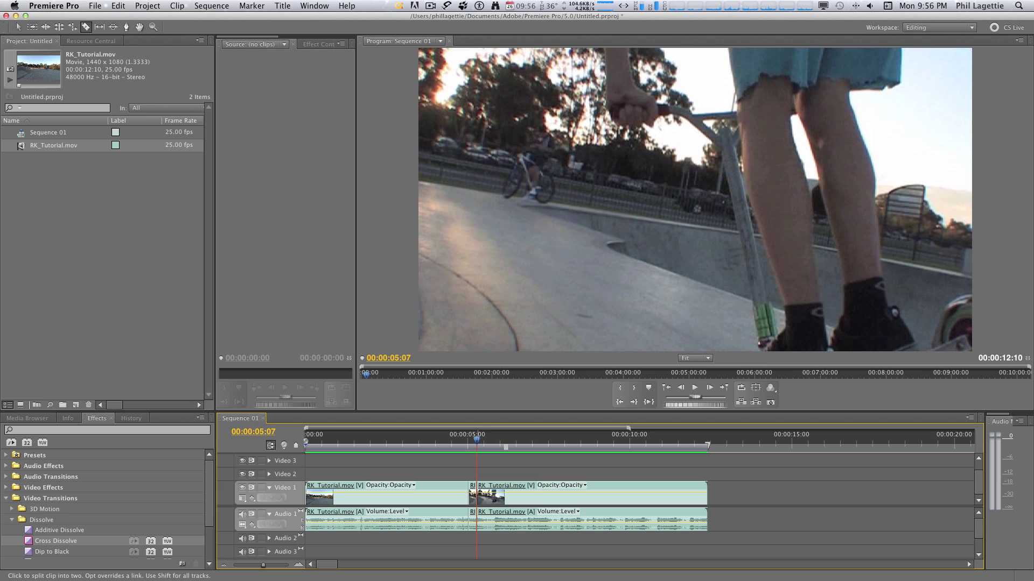
click(459, 494)
key(v)
click(463, 494)
key(Delete)
click(472, 493)
key(Delete)
drag(616, 509, 599, 508)
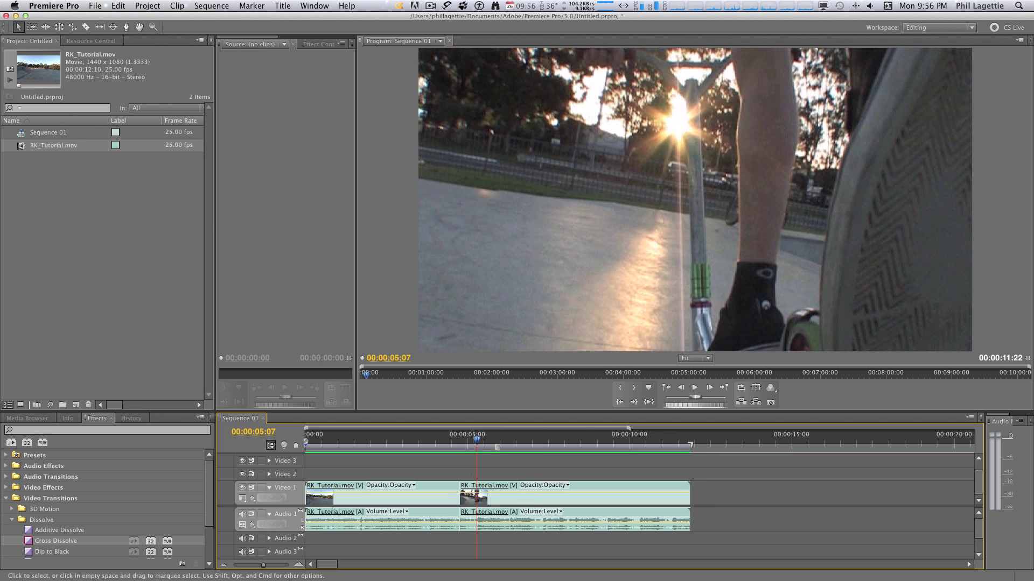
click(450, 440)
Play across the new cut and drop a Cross Dissolve onto it, rendering the preview.
key(space)
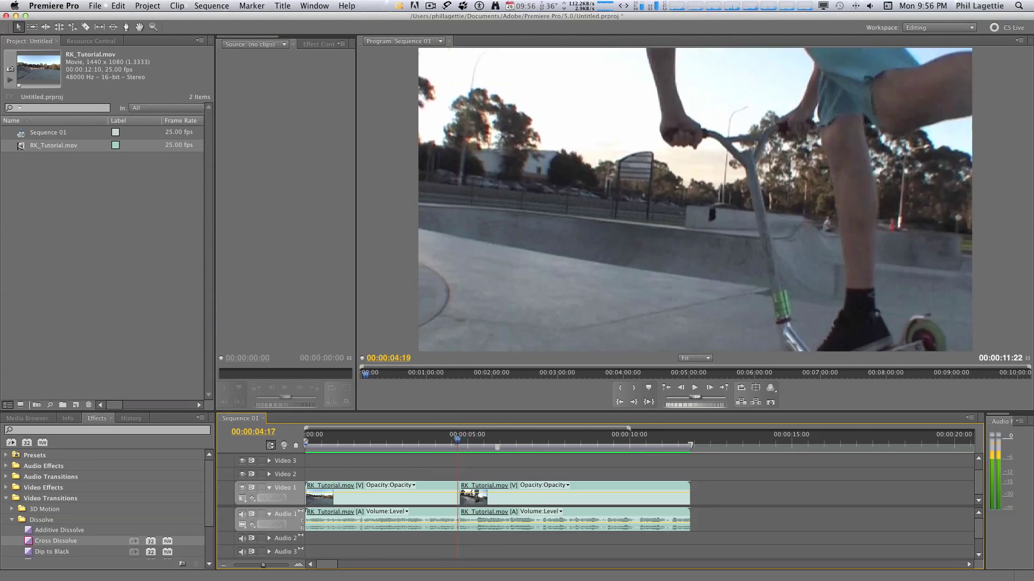
key(Right)
key(Right)
key(Right)
key(Right)
key(Right)
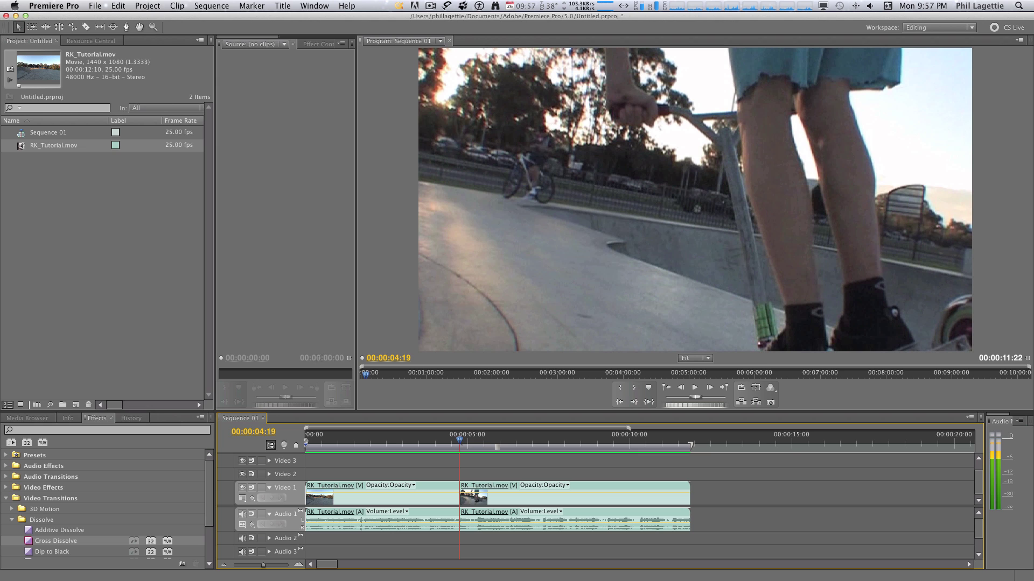
drag(56, 541, 462, 492)
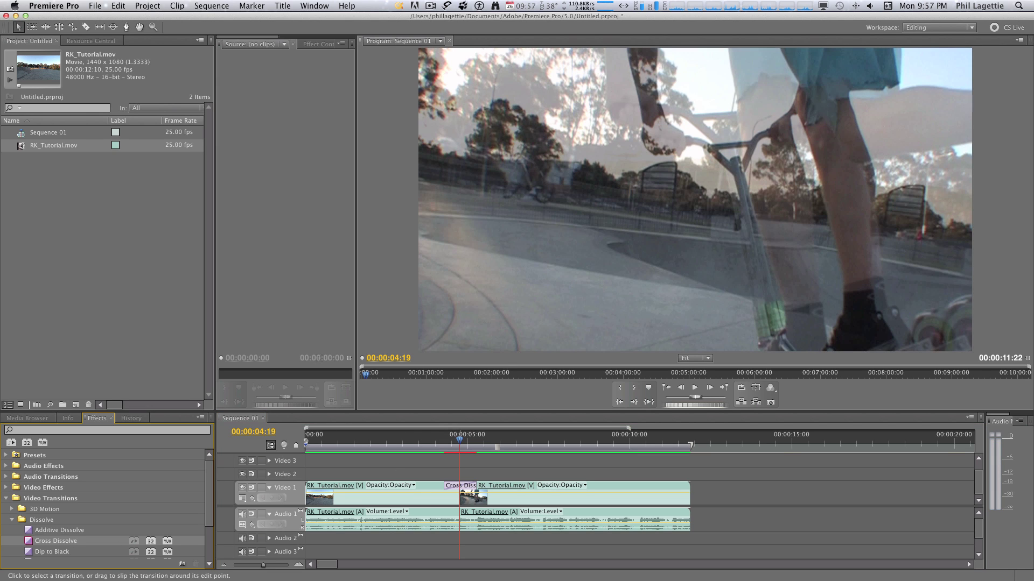
key(Return)
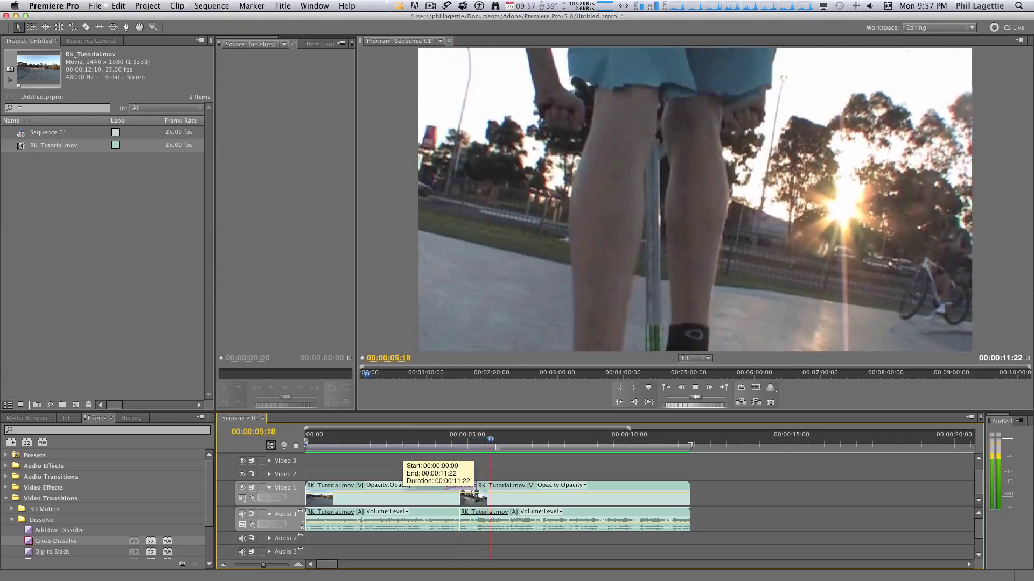
Step frame by frame through the dissolve, scrub into the blend, then collapse the Dissolve group.
key(space)
key(Left)
key(Left)
key(Left)
key(Left)
key(Left)
key(Left)
key(Left)
key(Left)
key(Left)
key(Left)
key(Left)
key(Left)
key(Left)
key(Left)
key(Left)
key(Left)
key(Left)
key(Left)
key(Left)
key(Left)
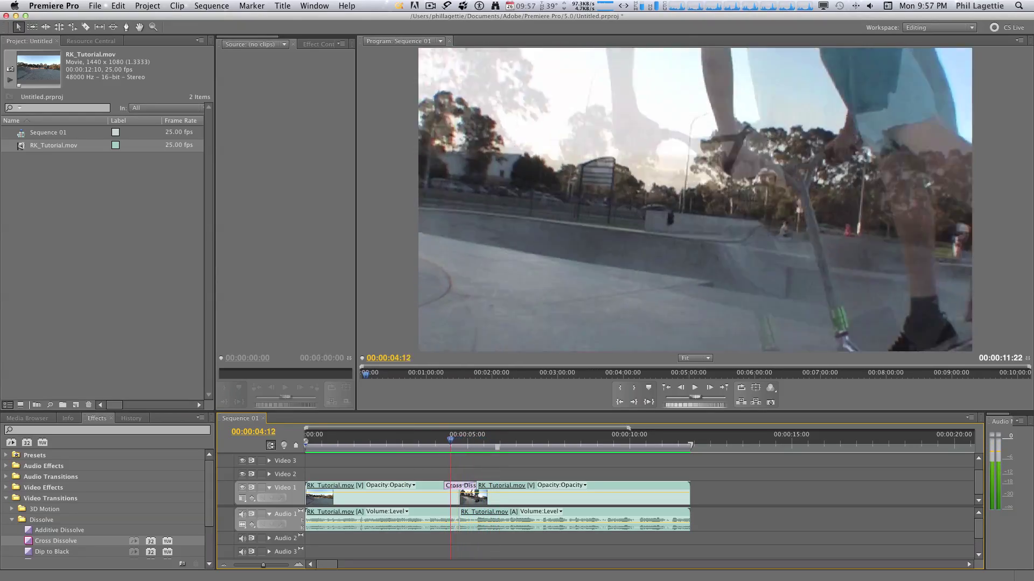
key(Right)
key(Right)
key(Right)
key(Right)
key(Right)
key(Right)
key(Right)
key(Right)
key(Right)
key(Right)
key(Right)
key(Right)
key(Right)
key(Right)
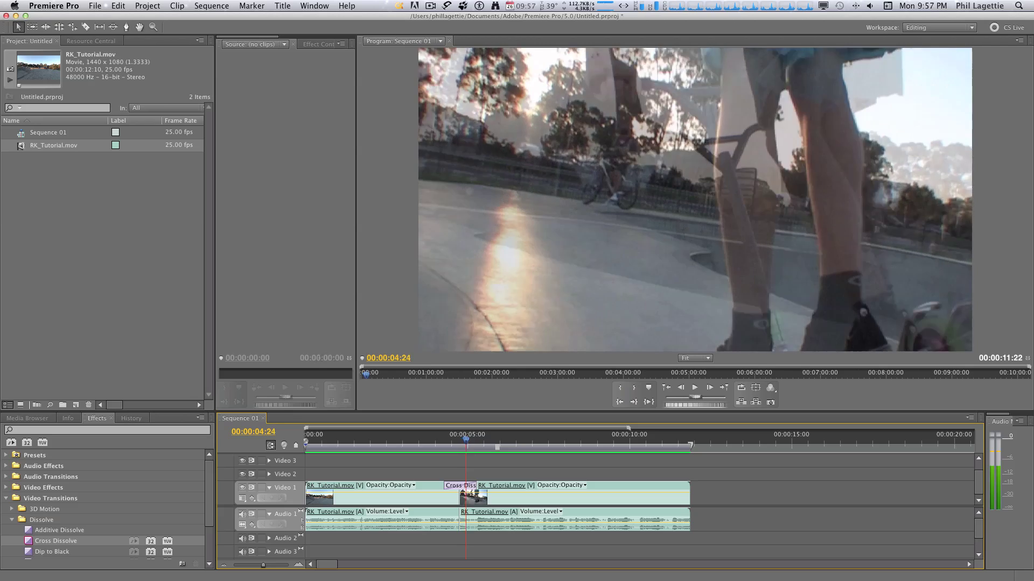
key(Right)
key(Right)
key(Right)
key(Right)
key(Right)
key(Right)
key(Right)
key(Right)
key(Right)
key(Right)
key(Right)
key(Right)
key(Right)
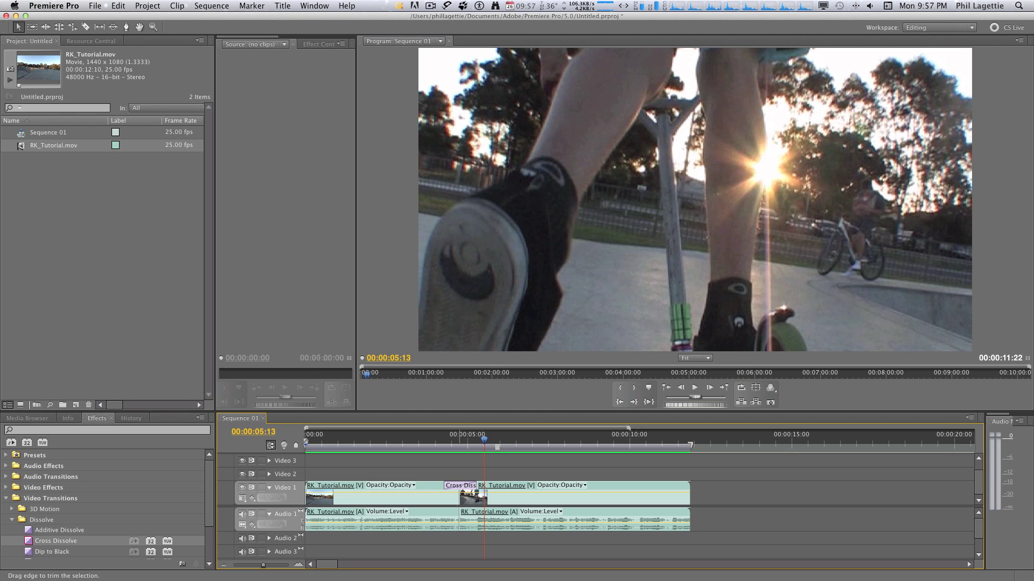
drag(472, 440, 456, 439)
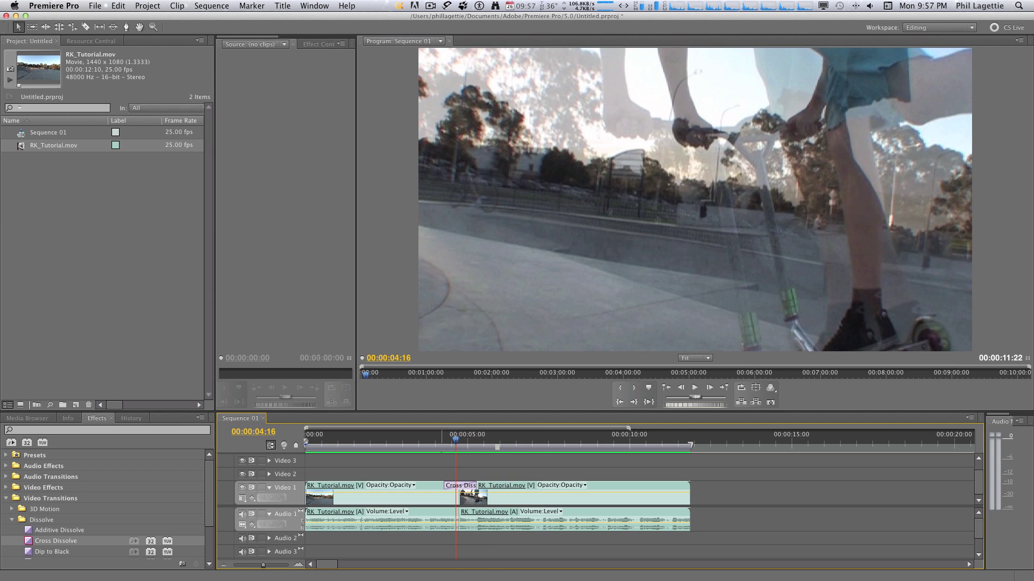
scroll(102, 506, down, 2)
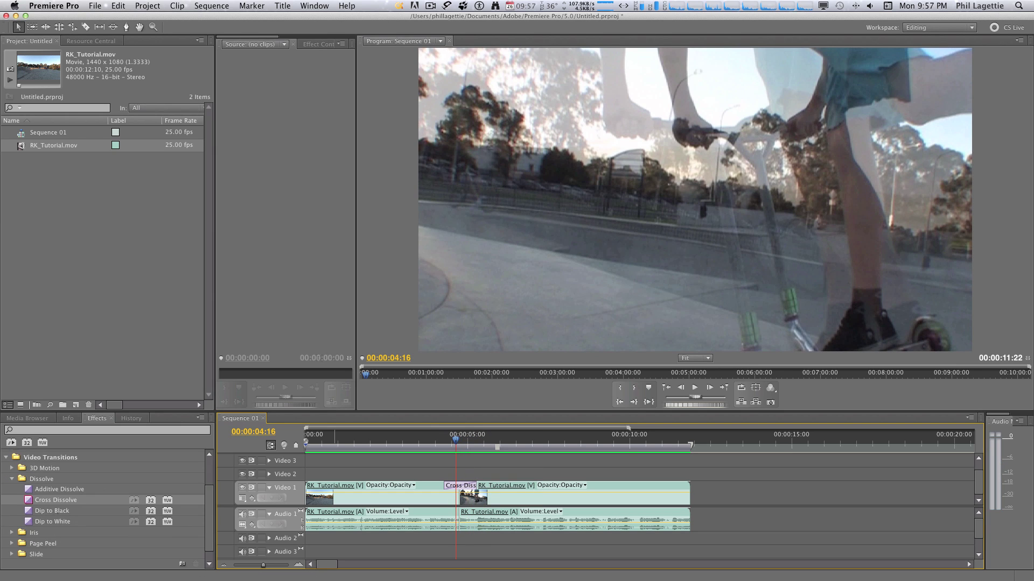
click(12, 479)
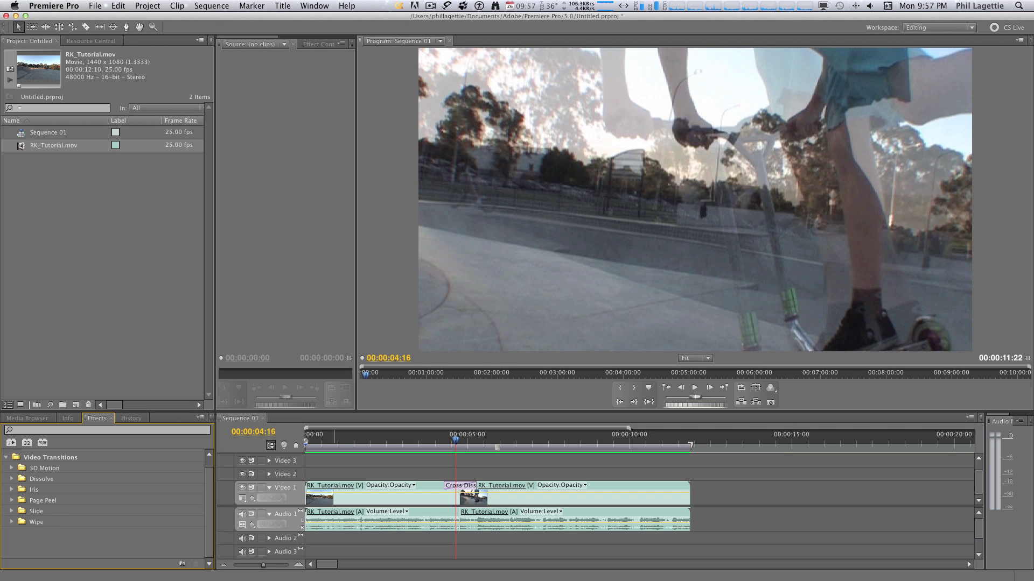
In Final Cut Pro, blade all clips at the 01:00:05:08 playhead.
key(super+Tab)
key(super+Tab)
key(super+Tab)
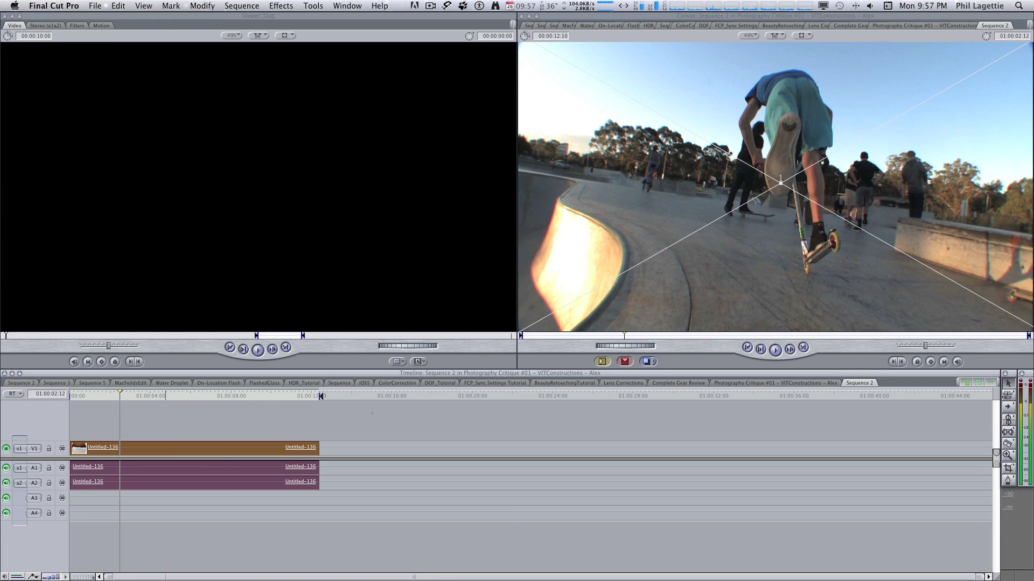
key(super+a)
click(359, 396)
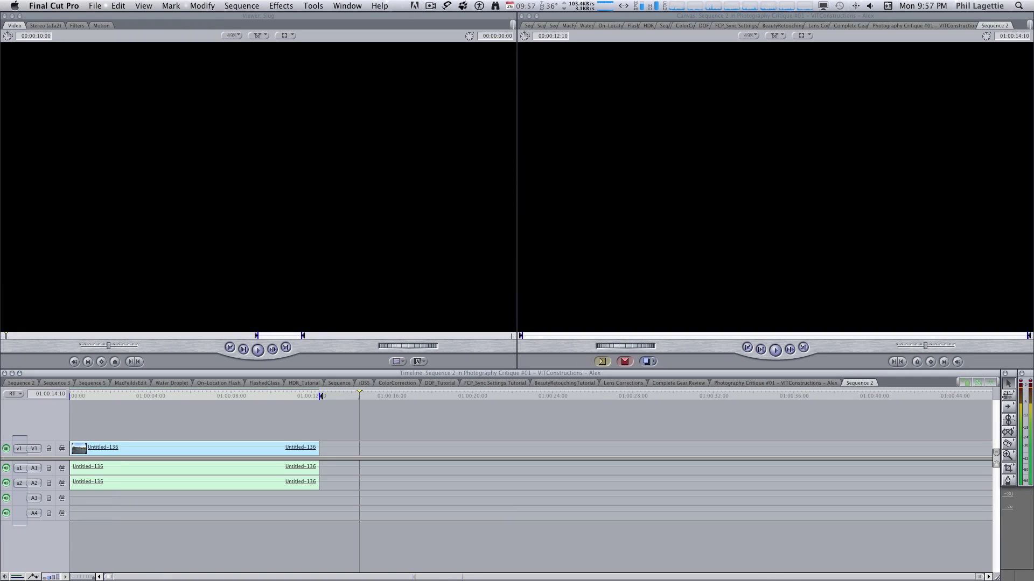
key(Home)
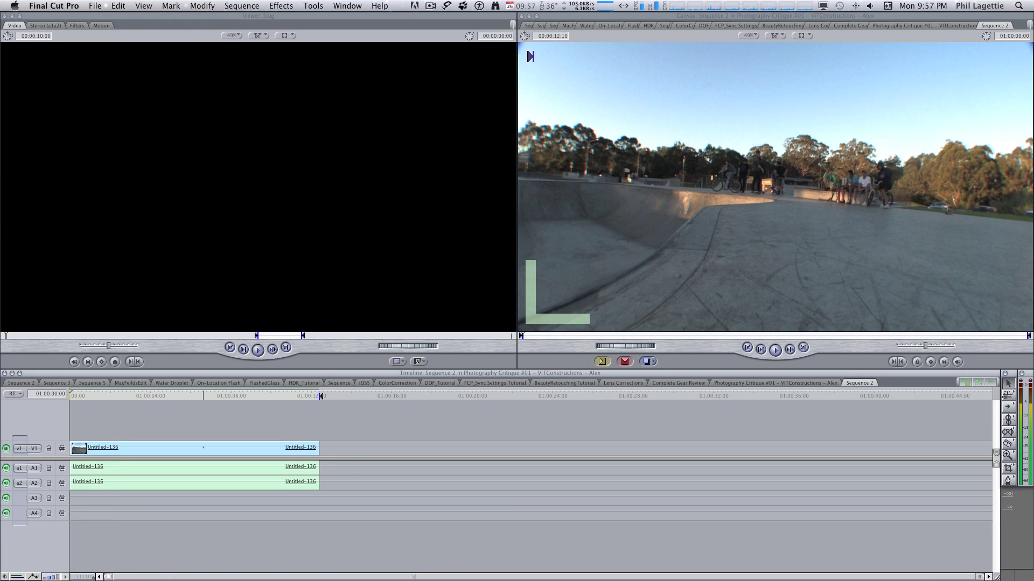
key(space)
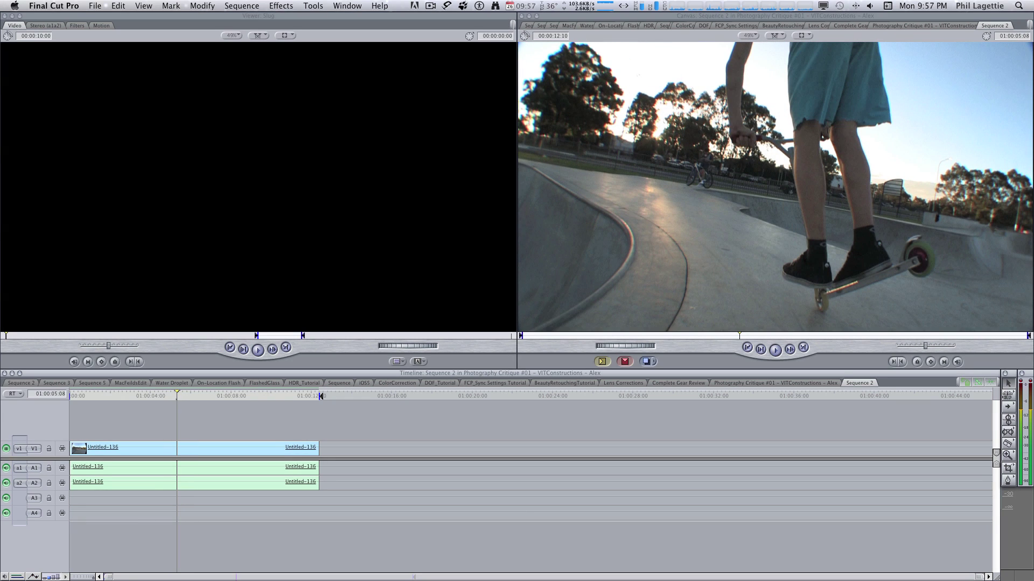
key(b)
key(ctrl+v)
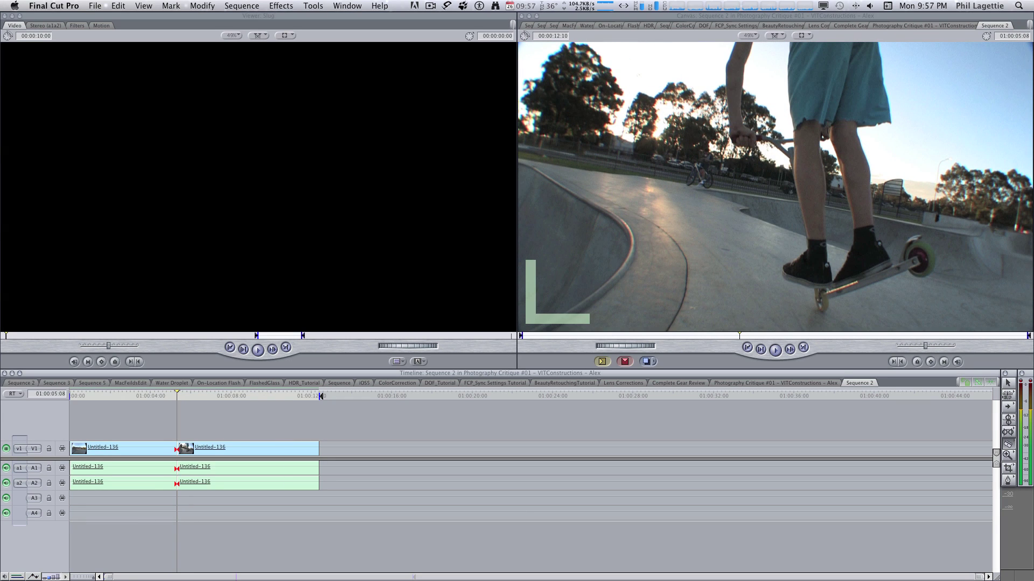
Add a Cross Dissolve at the new edit point and zoom in to select it.
key(a)
right_click(178, 448)
click(194, 459)
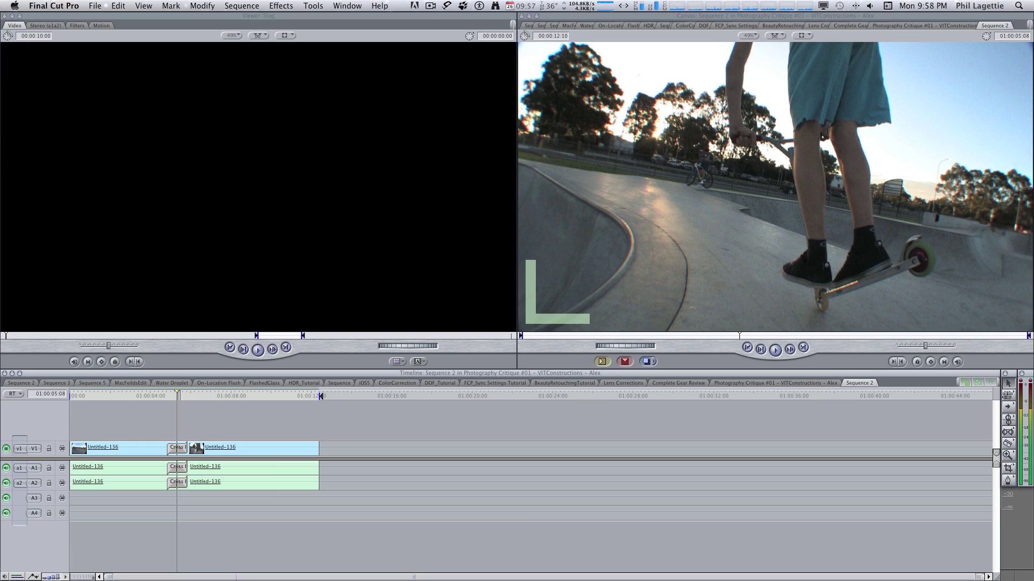
key(super+equal)
key(super+equal)
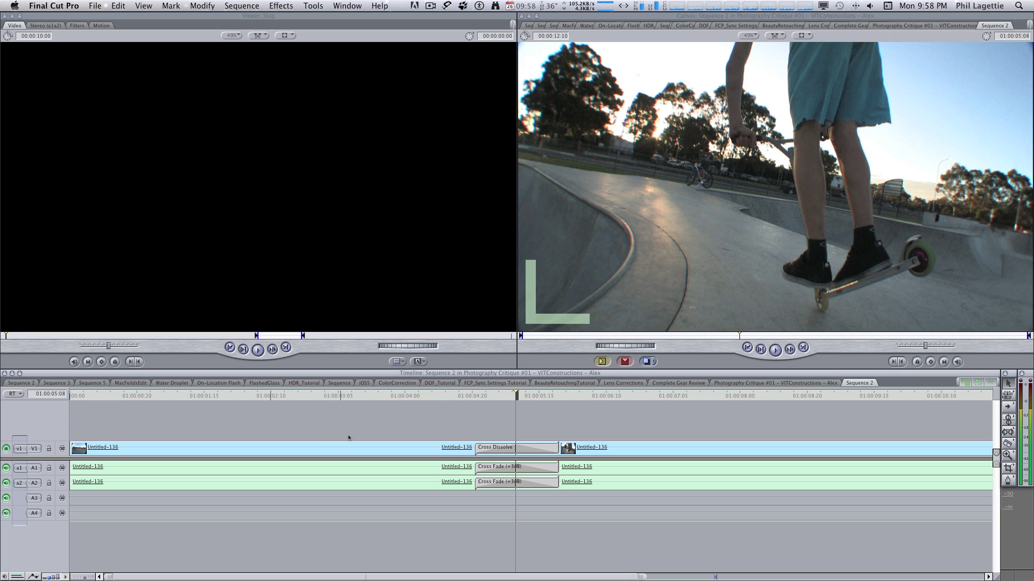
click(500, 448)
Drag the Cross Dissolve's edge out 16 frames to 00:00:01:16 and play it back.
right_click(500, 449)
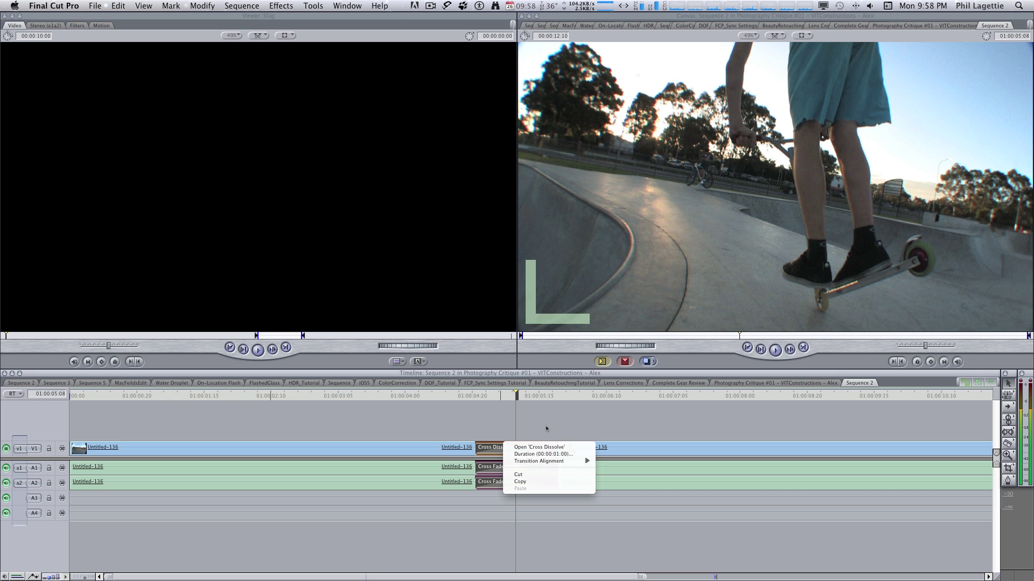
click(543, 453)
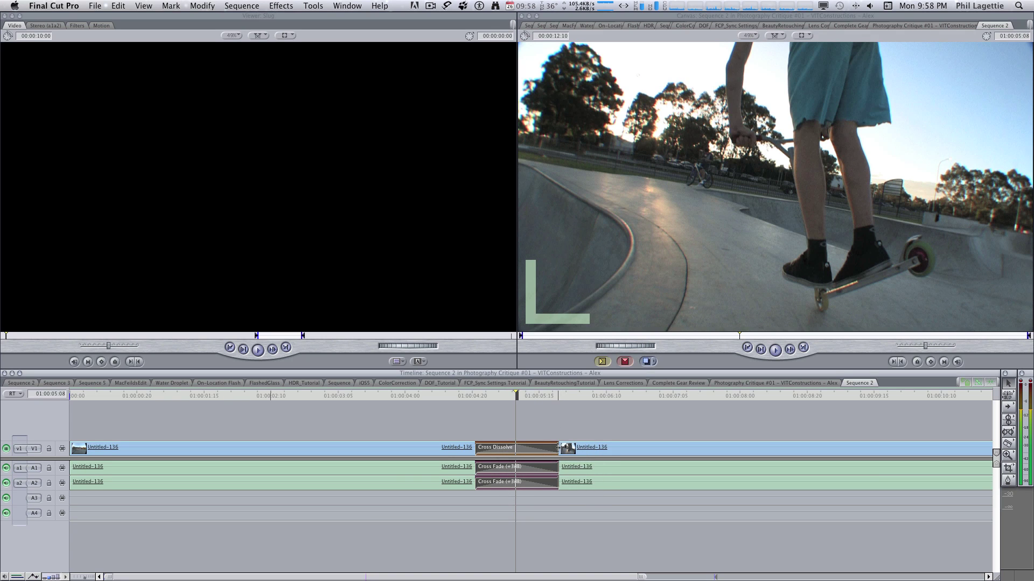
drag(557, 447, 572, 448)
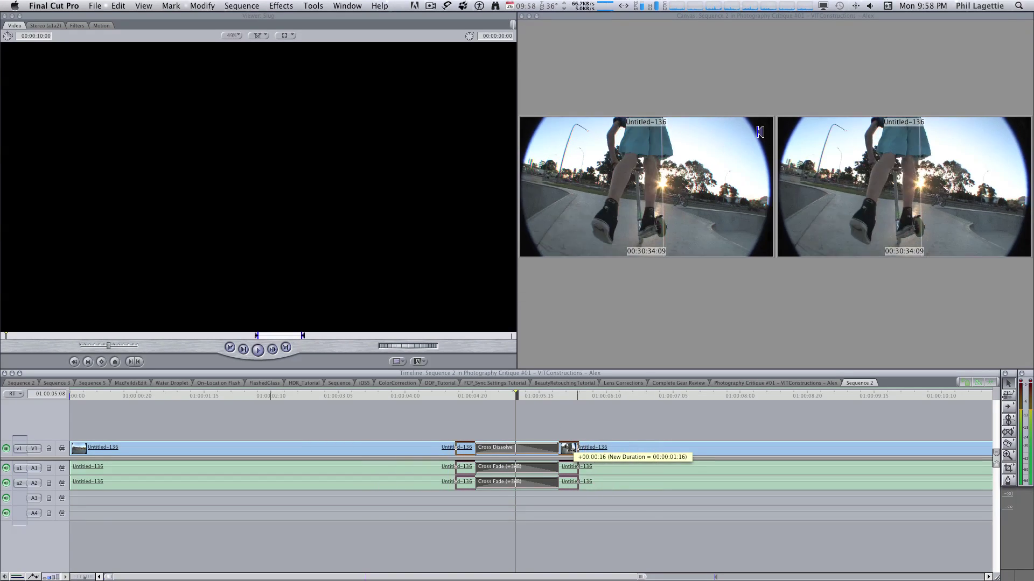
click(444, 400)
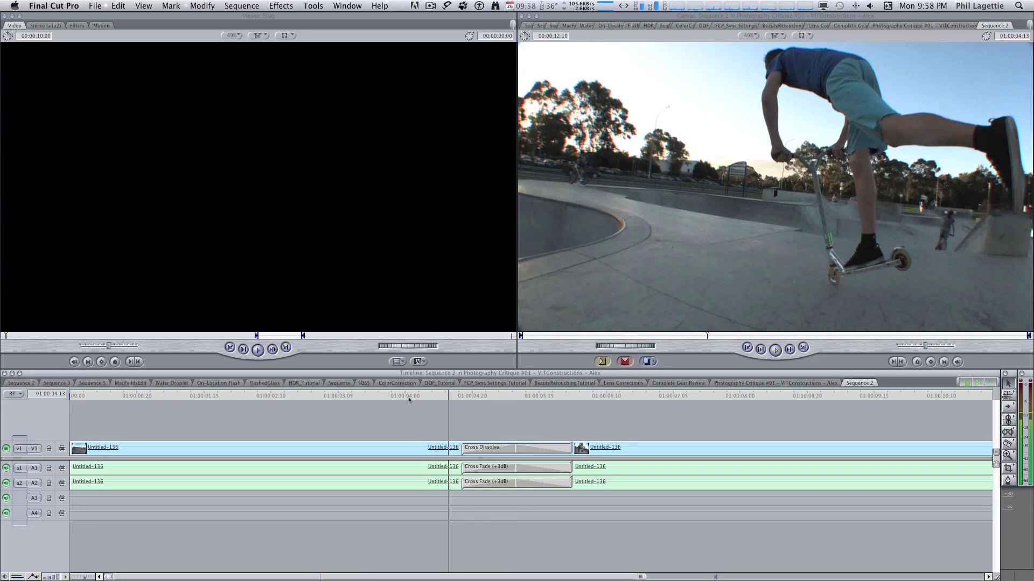
key(space)
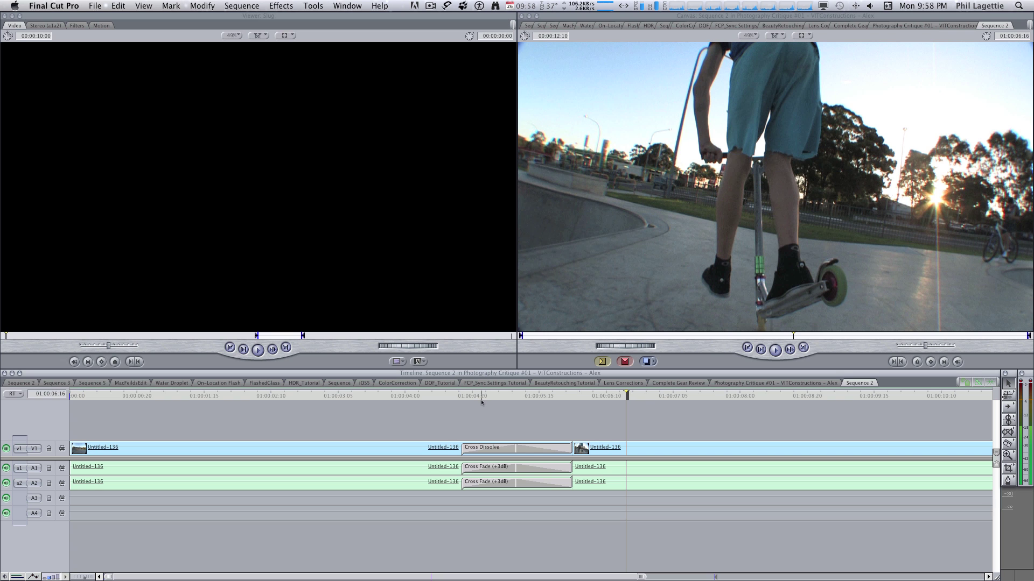
mouse_move(481, 398)
mouse_down()
mouse_move(554, 400)
mouse_move(486, 398)
mouse_up()
Delete the Cross Dissolve and Cross Fade transitions from the cut.
click(501, 444)
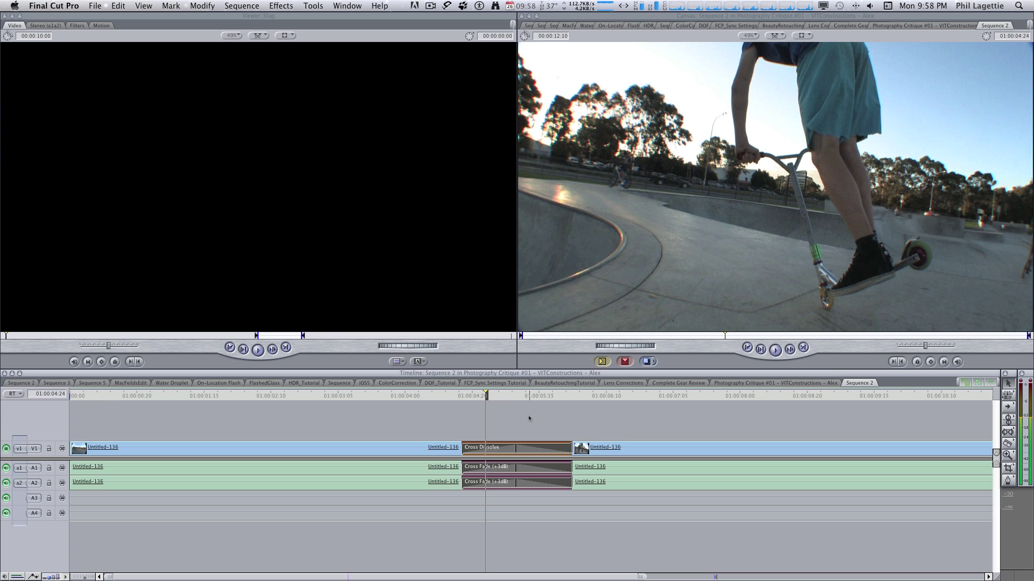
key(Delete)
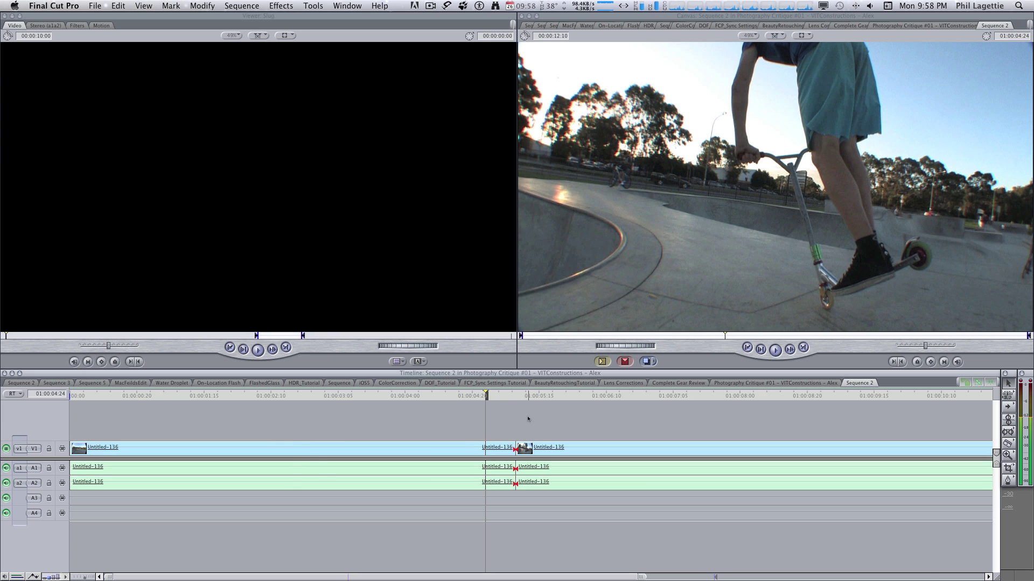
key(super+minus)
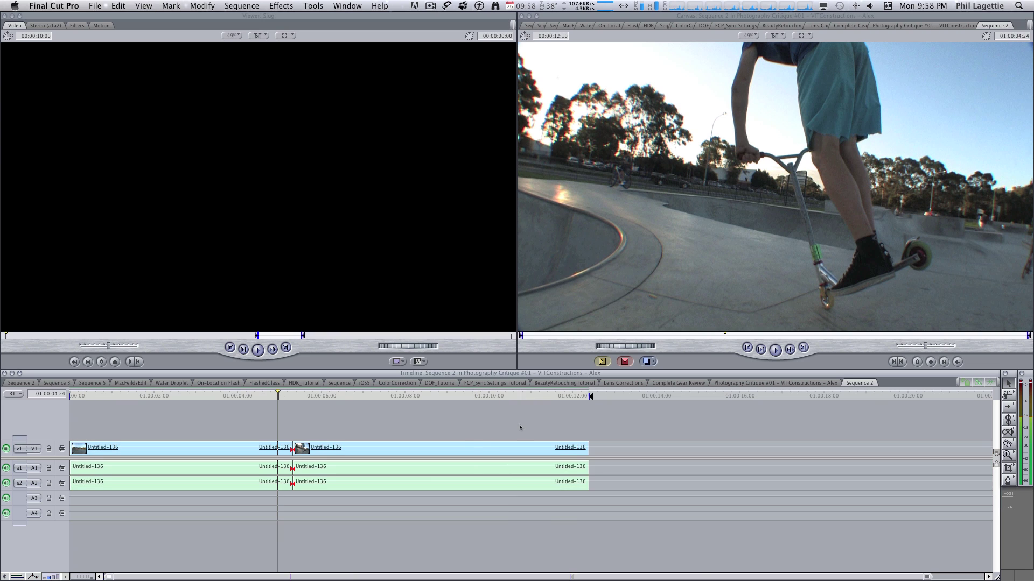
key(super+equal)
key(super+equal)
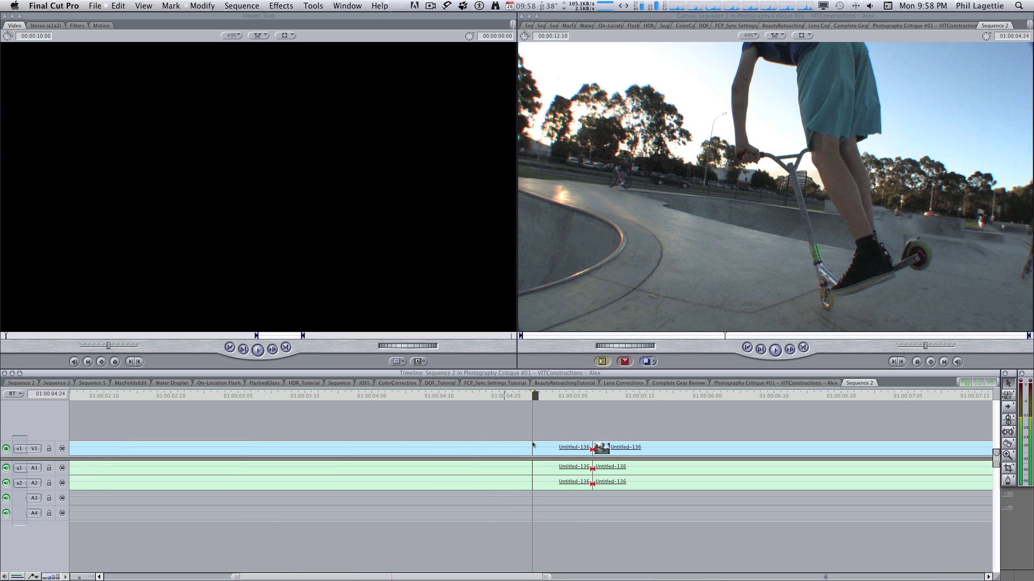
Blade two cuts around the edit, then marquee-select the section between and ripple-delete it.
key(b)
click(532, 450)
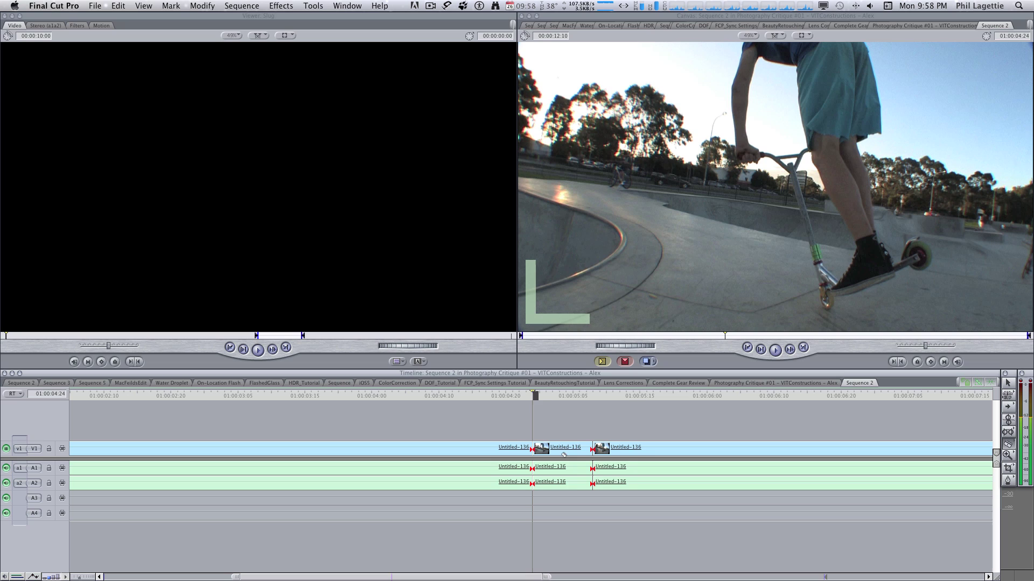
drag(650, 454, 354, 453)
click(354, 452)
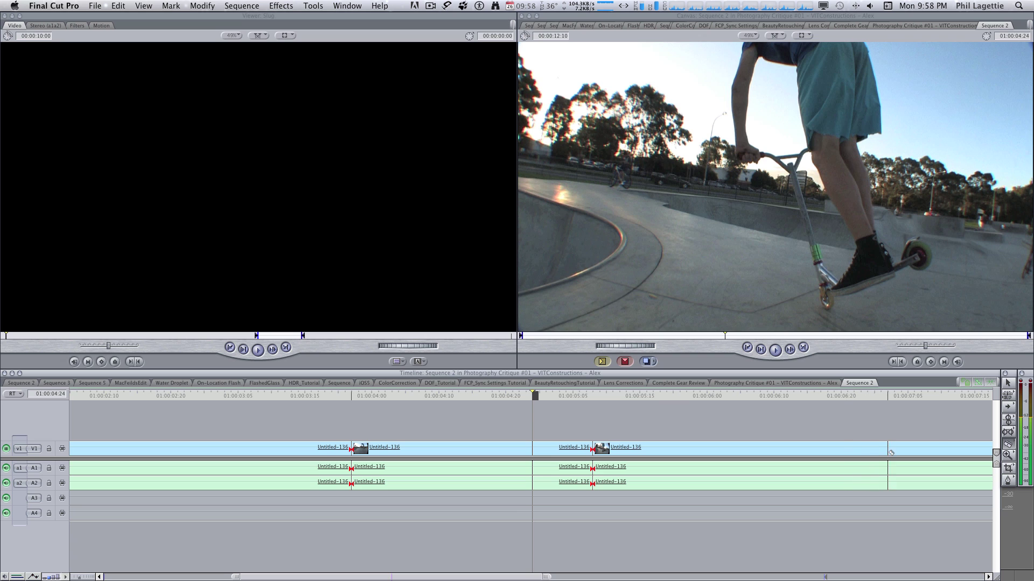
click(893, 453)
key(a)
drag(699, 434, 482, 487)
key(shift+Delete)
Add a Cross Dissolve at the trimmed cut, stretch it to about 2:05, and play it back.
right_click(352, 445)
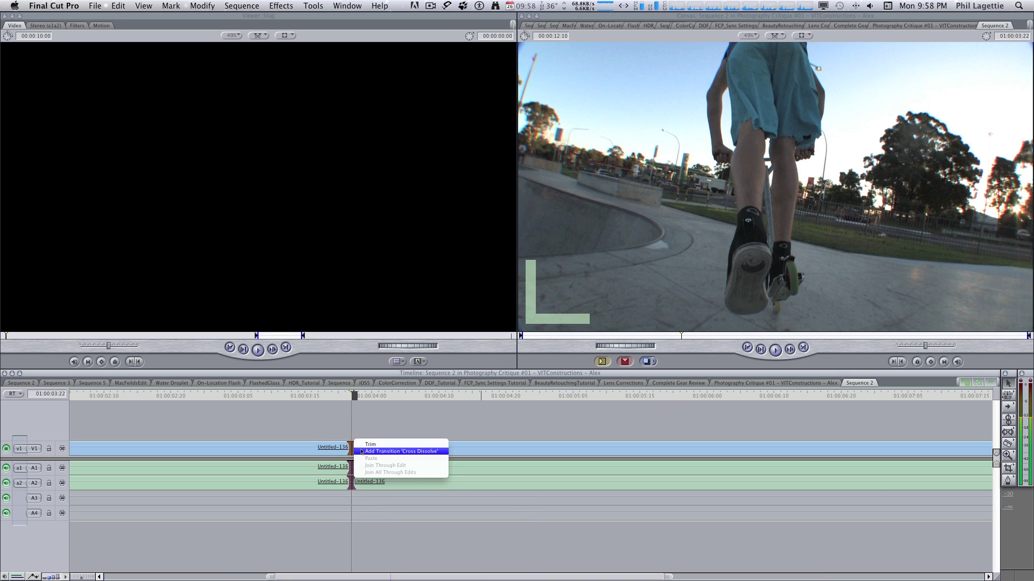
click(367, 452)
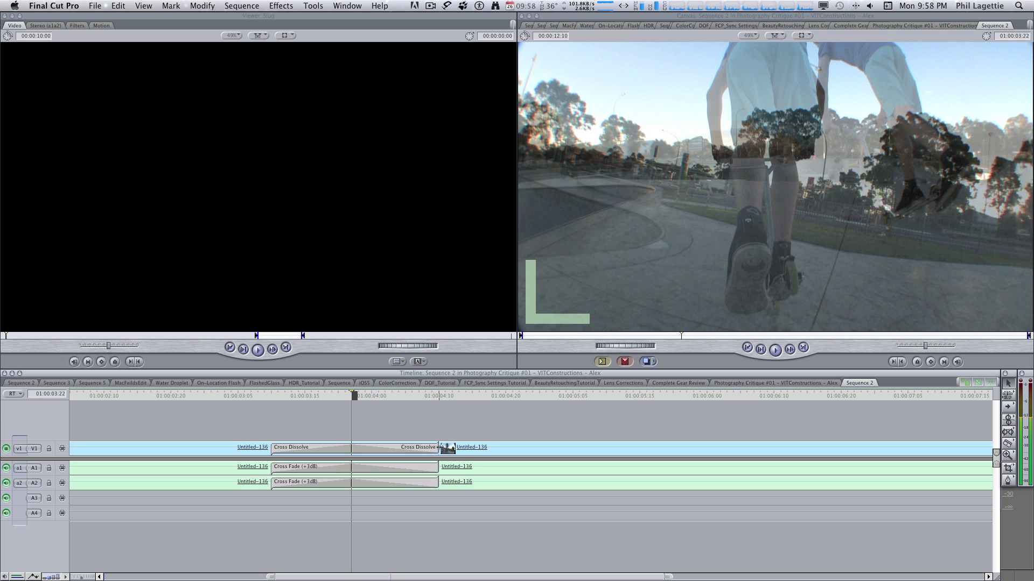
drag(438, 447, 521, 448)
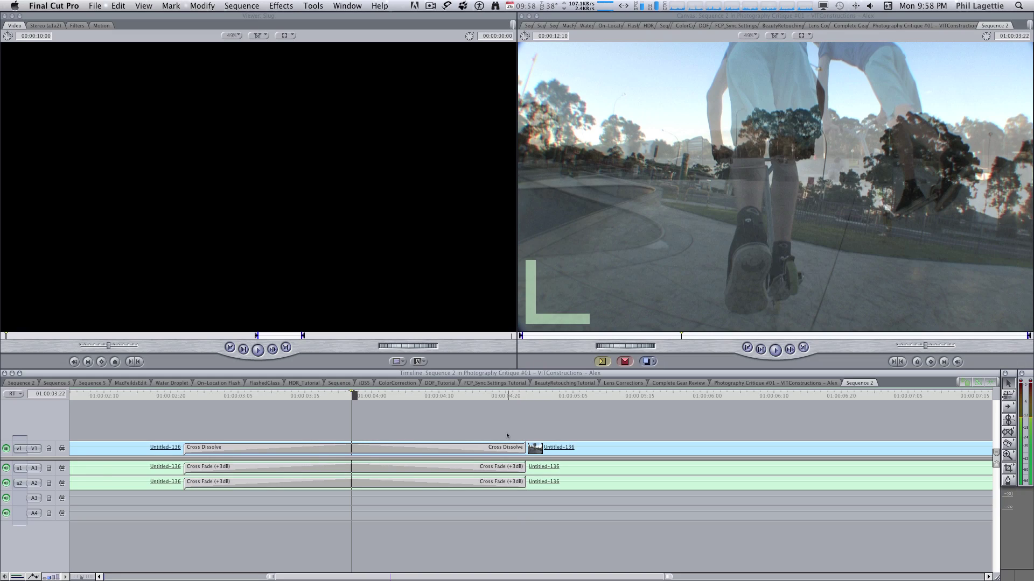
key(super+minus)
key(super+minus)
click(163, 396)
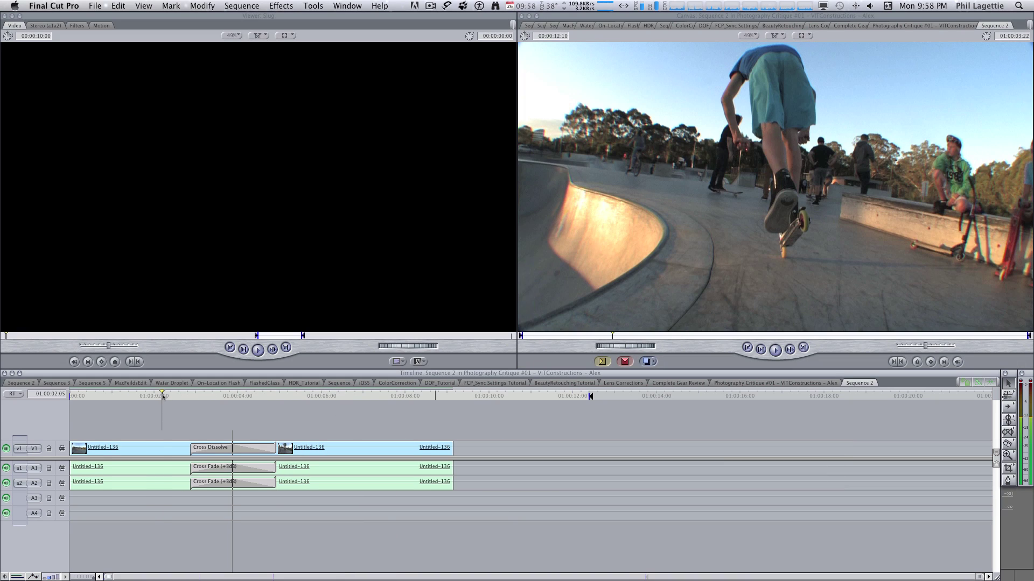
key(space)
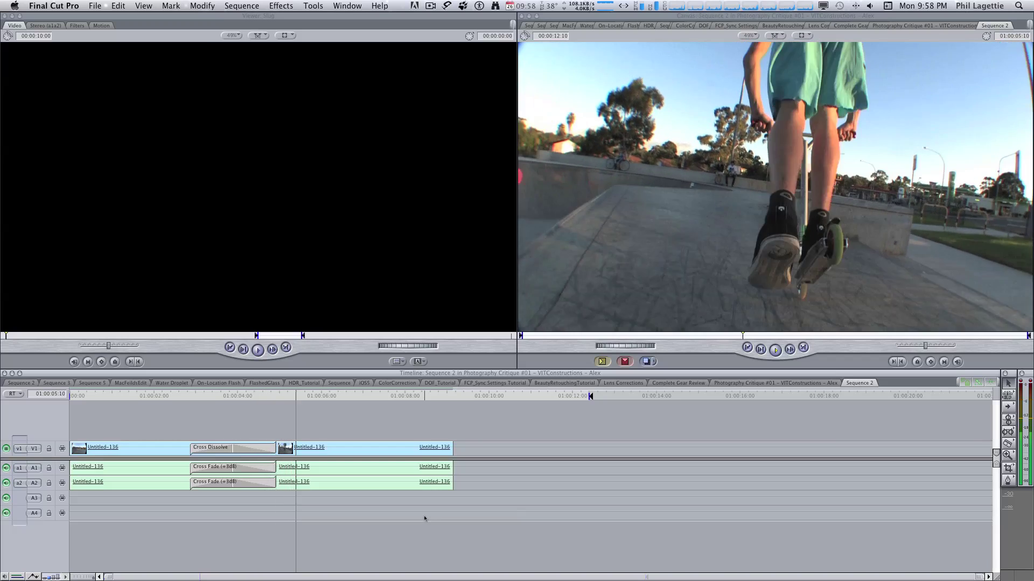
key(space)
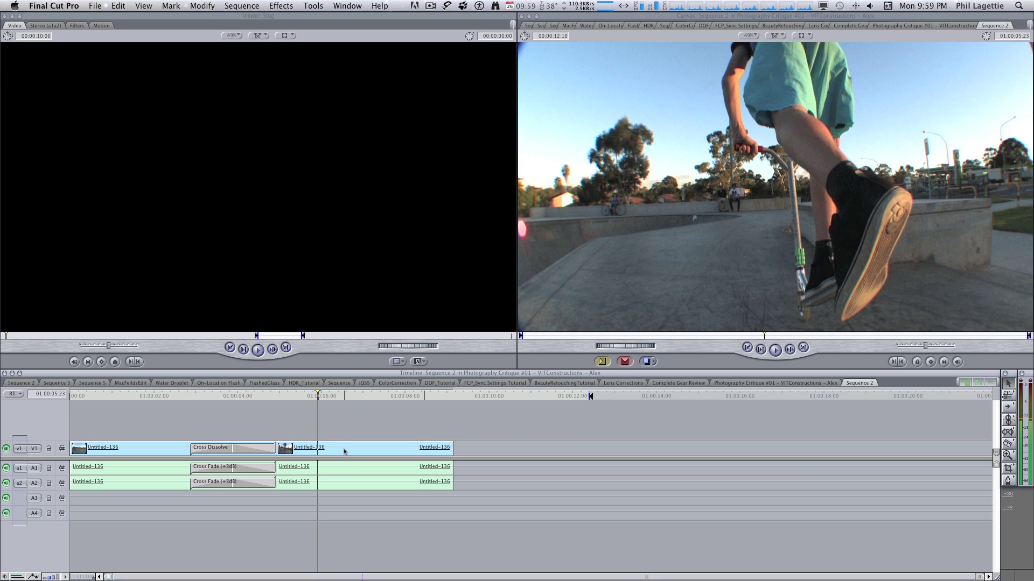
Add a Cross Dissolve at the sequence's end and play the fade out.
right_click(454, 447)
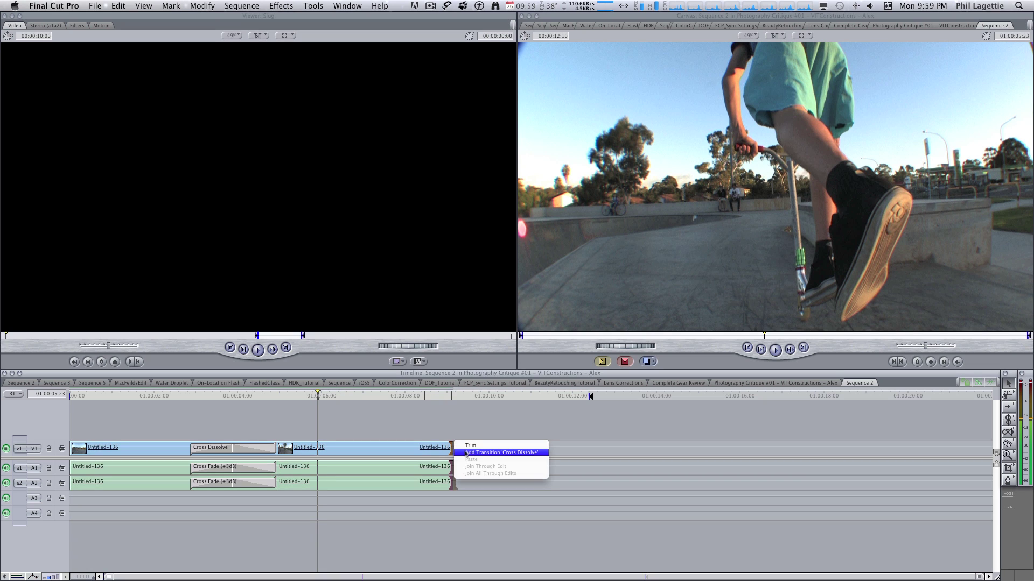
click(470, 455)
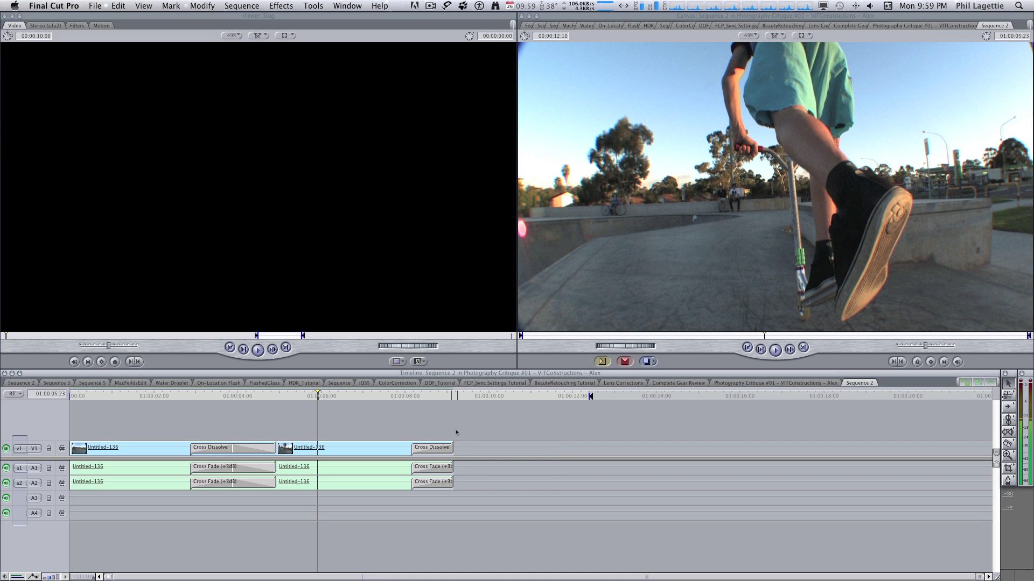
click(429, 397)
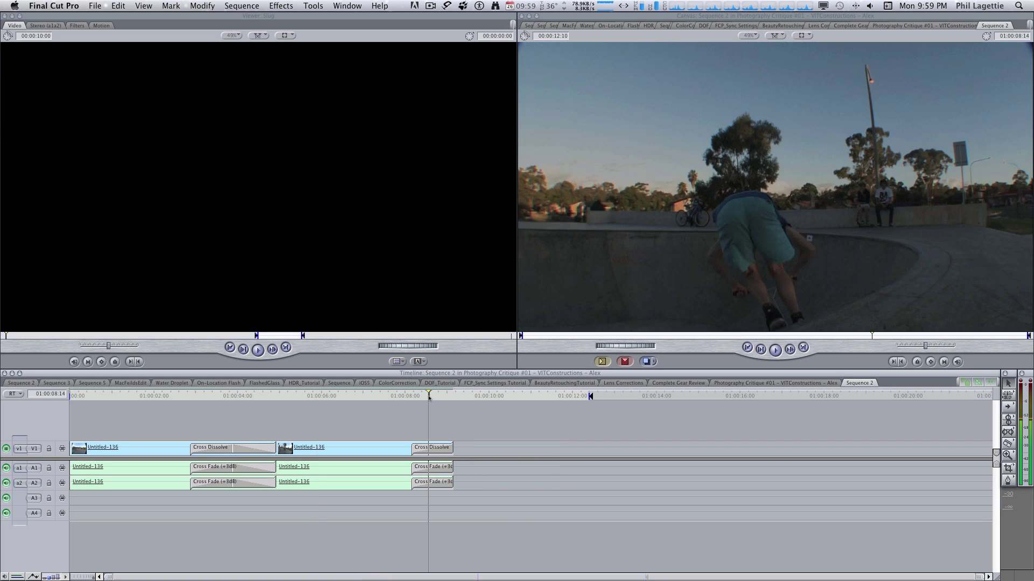
key(space)
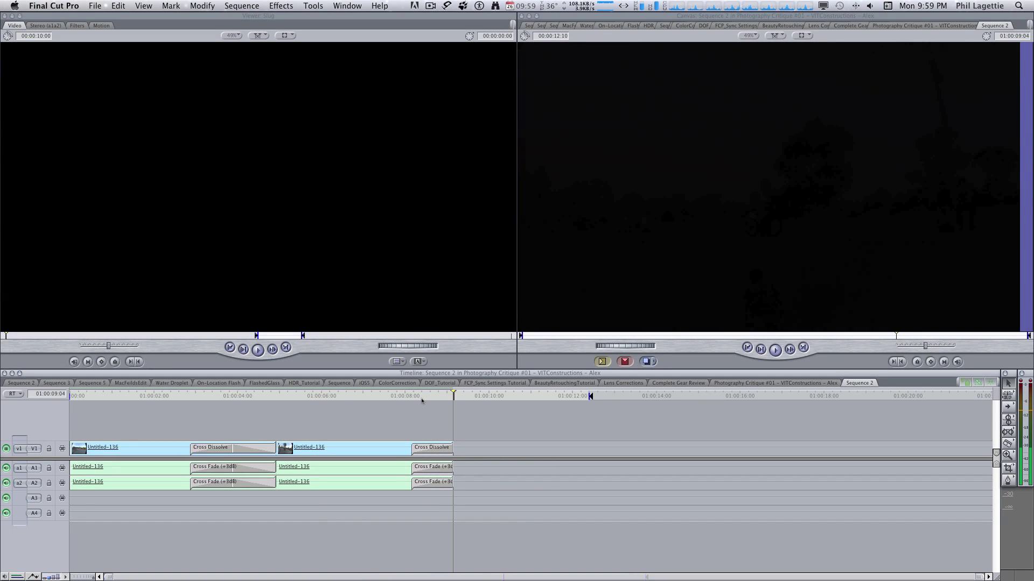
Add a Cross Dissolve at the sequence's start and play the fade up from black.
key(Home)
key(super+a)
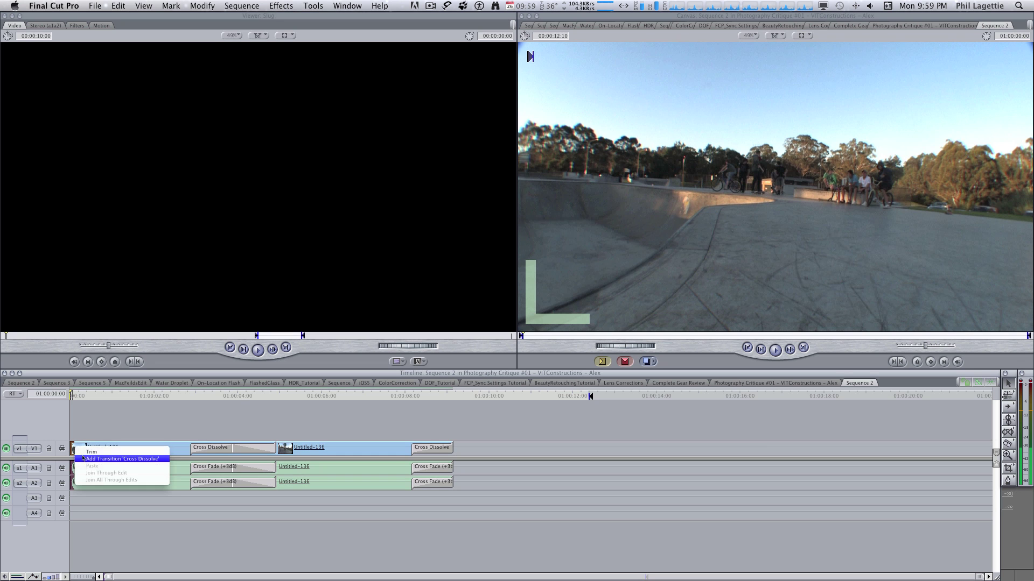
key(super+t)
click(148, 427)
key(space)
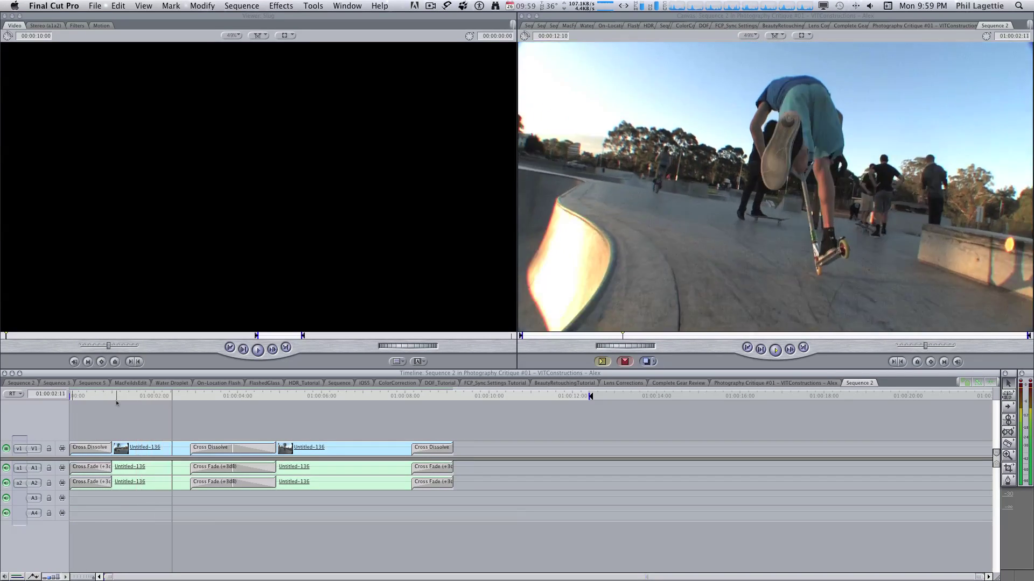
click(236, 401)
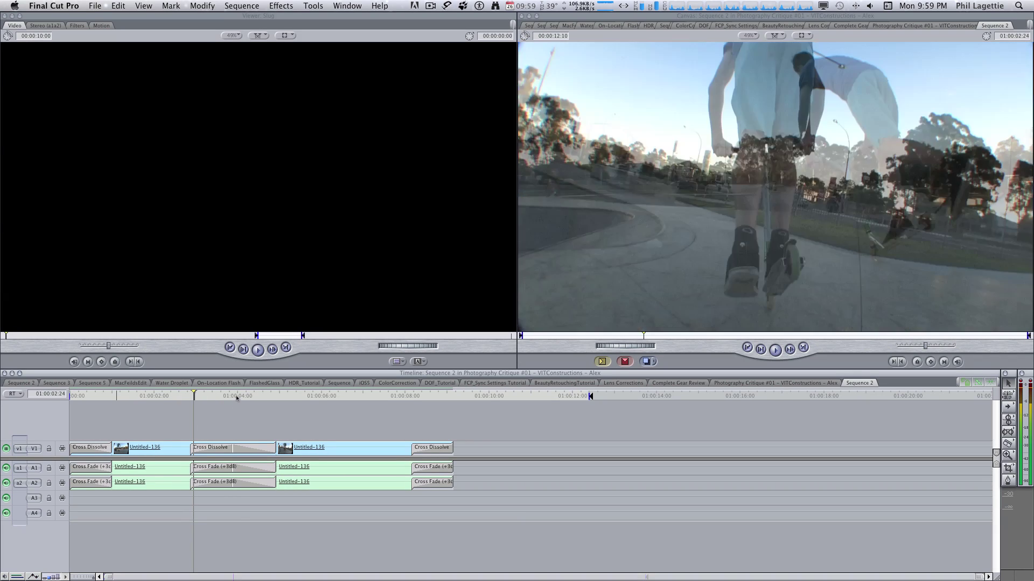